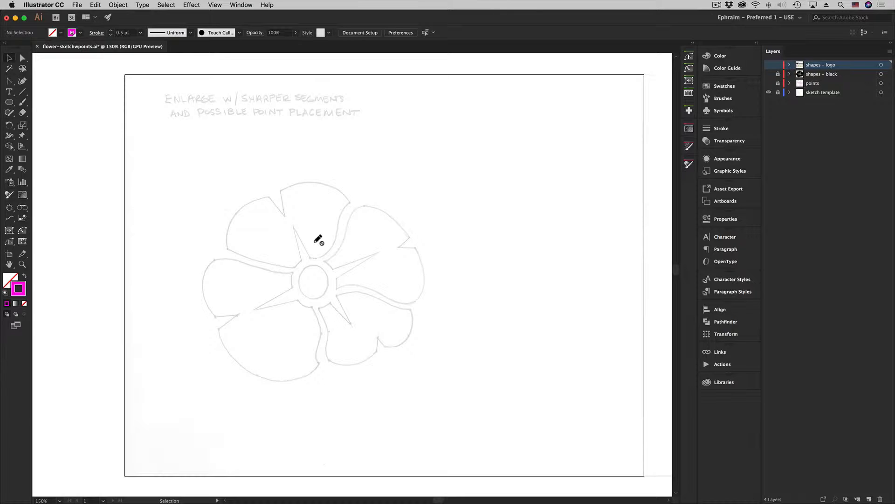
Unlock the sketch template layer and set its Dim Images value to 100%.
{"action": "left_click", "coordinate": [835, 96]}
{"action": "left_click", "coordinate": [778, 93]}
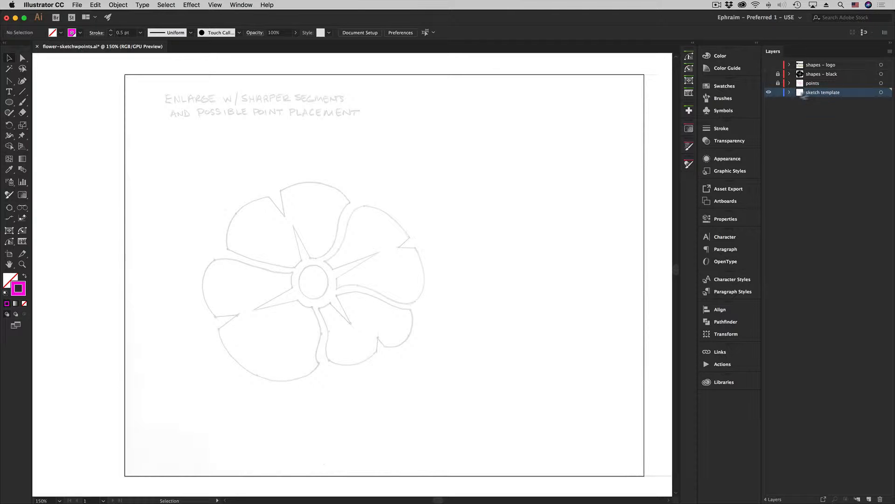
{"action": "double_click", "coordinate": [855, 92]}
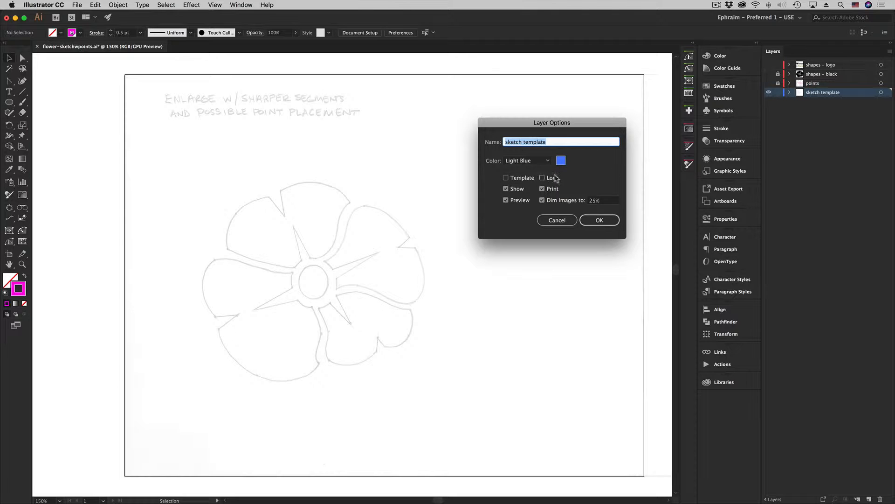
{"action": "left_click", "coordinate": [543, 200]}
{"action": "left_click", "coordinate": [543, 201]}
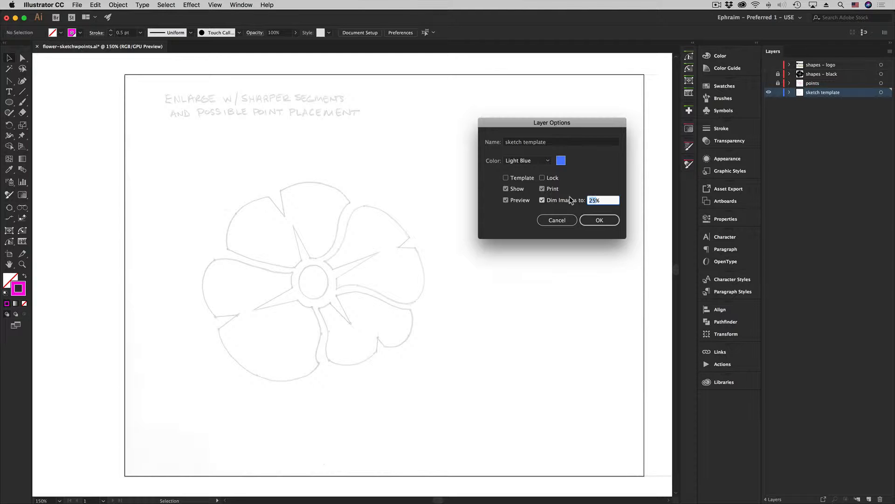
{"action": "type", "text": "100"}
{"action": "key", "text": "Return"}
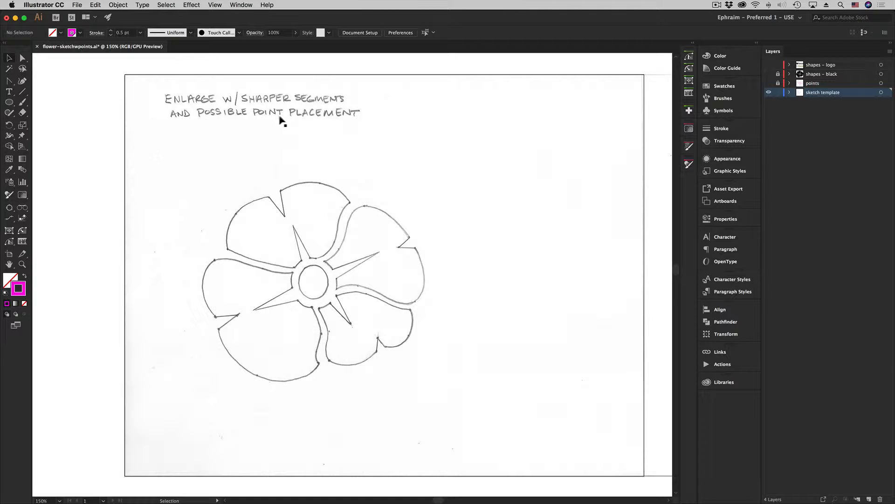
Examine the flower sketch up close, checking the marked point placements and segments around the petals and center.
{"action": "key", "text": "z"}
{"action": "left_click", "coordinate": [330, 279]}
{"action": "left_click", "coordinate": [371, 262]}
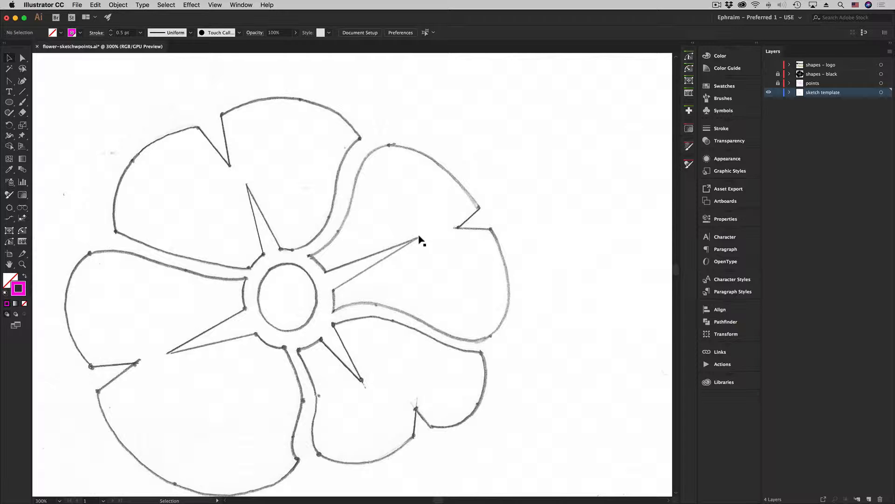
{"action": "scroll", "coordinate": [391, 280], "scroll_direction": "left", "scroll_amount": 5}
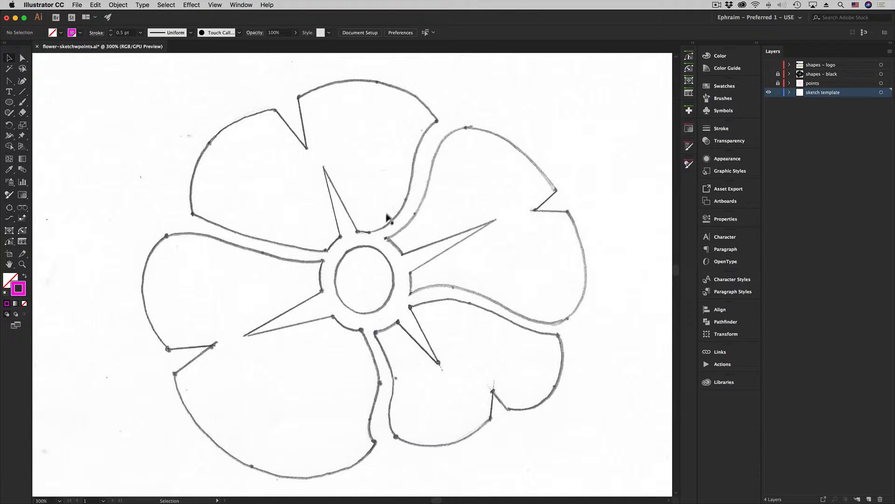
{"action": "key", "text": "alt+super+space"}
{"action": "left_click", "coordinate": [424, 329], "text": "alt+super"}
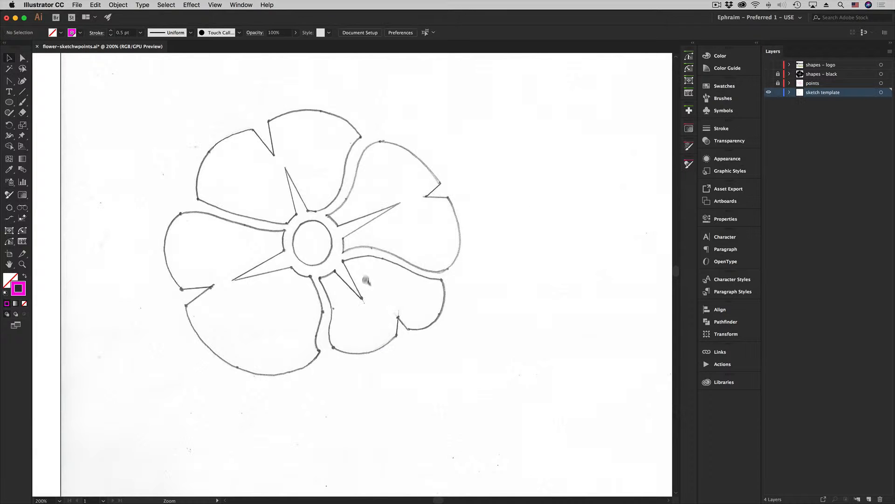
{"action": "left_click", "coordinate": [366, 280], "text": "alt+super"}
{"action": "left_click_drag", "start_coordinate": [388, 252], "coordinate": [360, 299]}
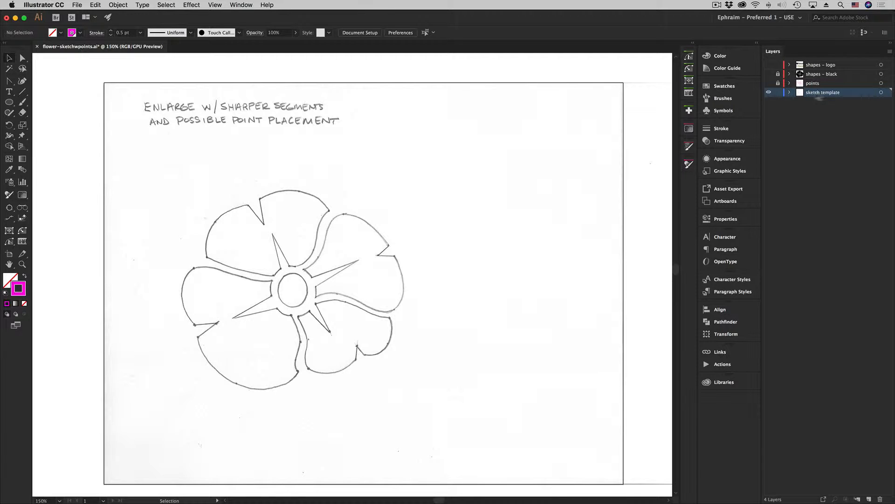
Set the sketch template layer to dim images to 30% and lock the layer.
{"action": "double_click", "coordinate": [860, 93]}
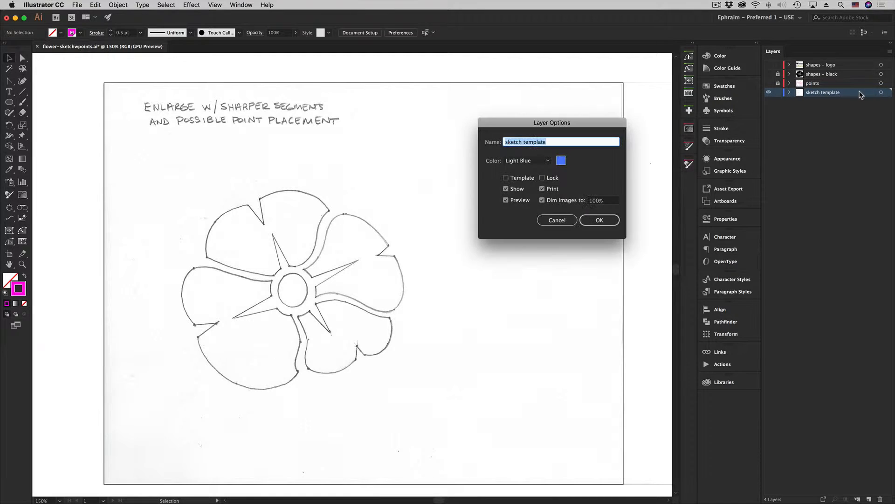
{"action": "left_click", "coordinate": [601, 201]}
{"action": "type", "text": "25"}
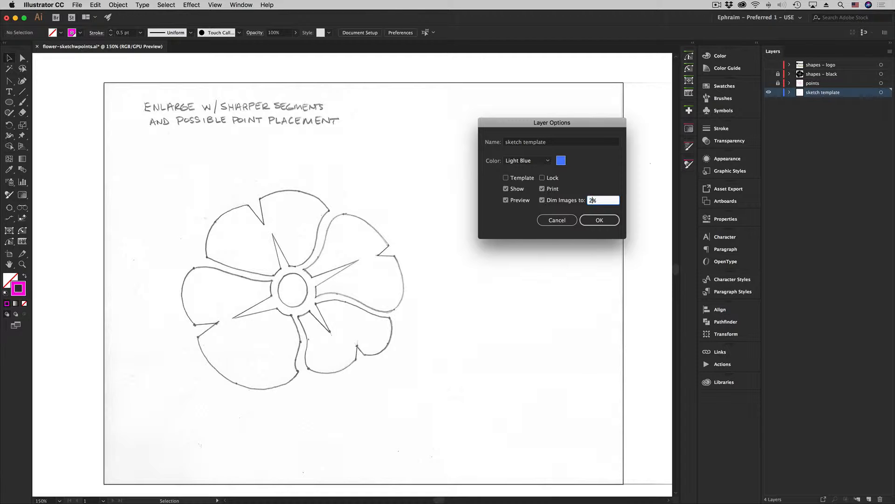
{"action": "left_click", "coordinate": [542, 200]}
{"action": "double_click", "coordinate": [593, 201]}
{"action": "type", "text": "30"}
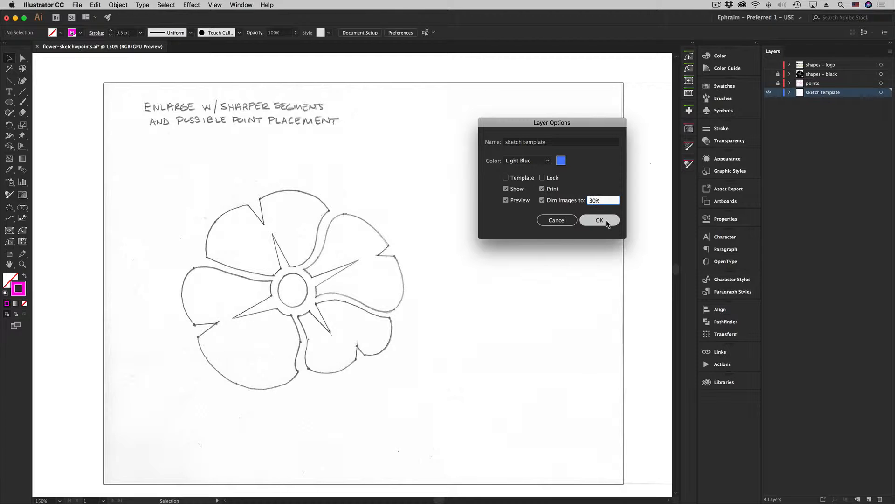
{"action": "left_click", "coordinate": [543, 177]}
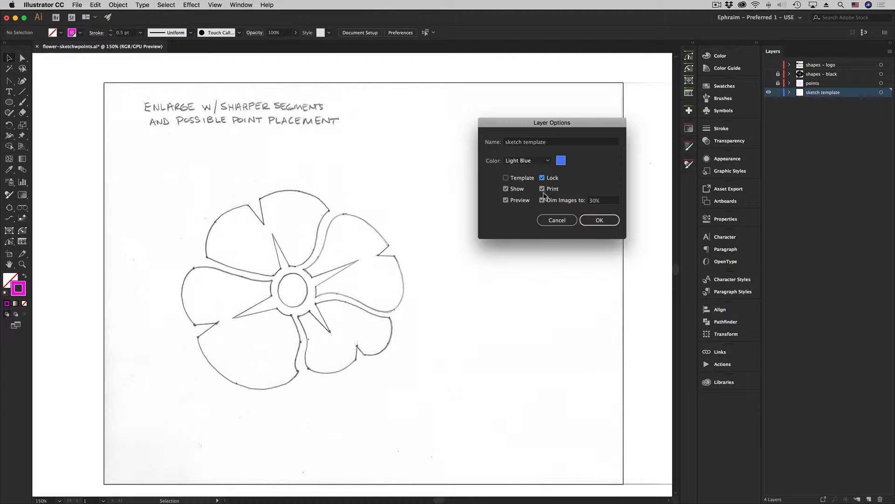
{"action": "left_click", "coordinate": [598, 220]}
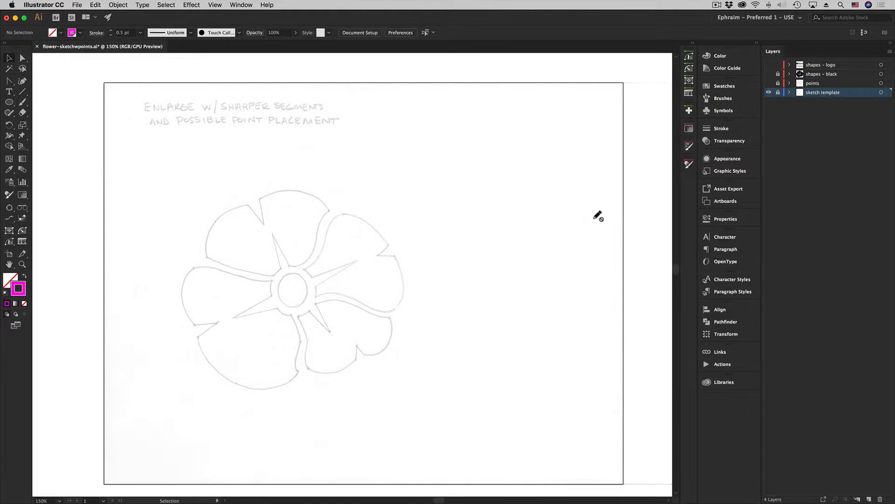
{"action": "left_click", "coordinate": [778, 92]}
Create a new layer directly above the sketch template layer and name it POINTS.
{"action": "left_click", "coordinate": [869, 498]}
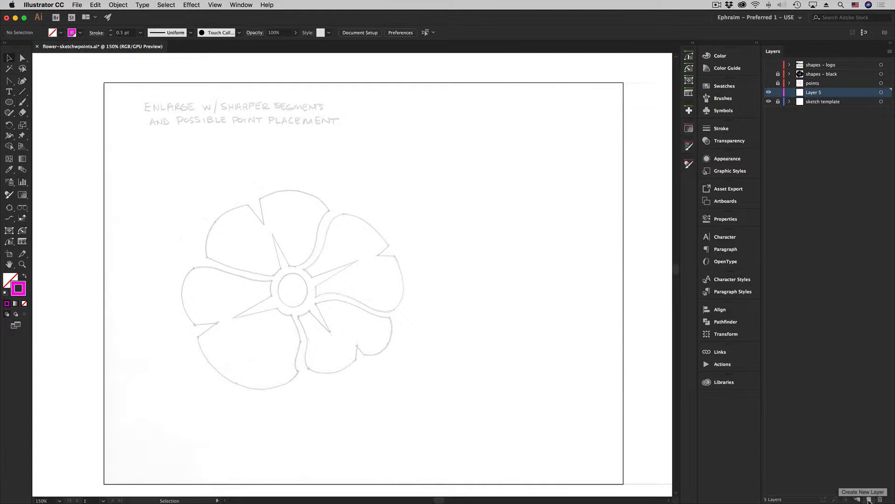
{"action": "double_click", "coordinate": [813, 93]}
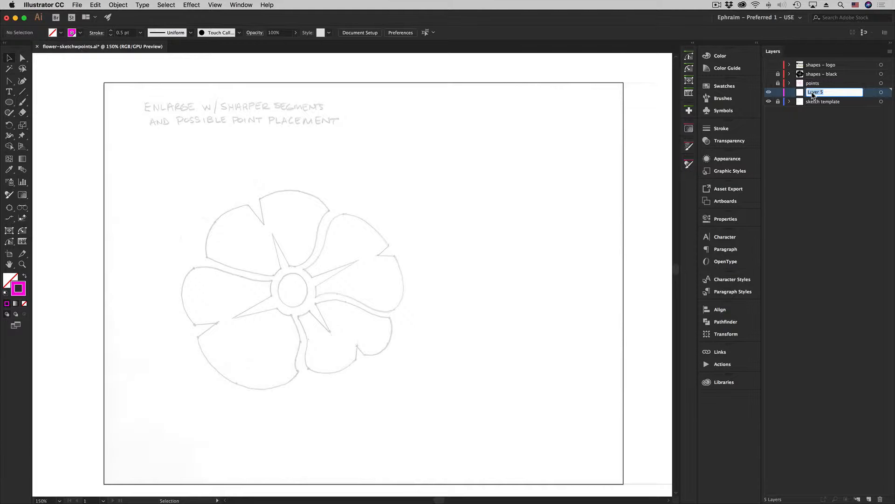
{"action": "type", "text": "POINTS"}
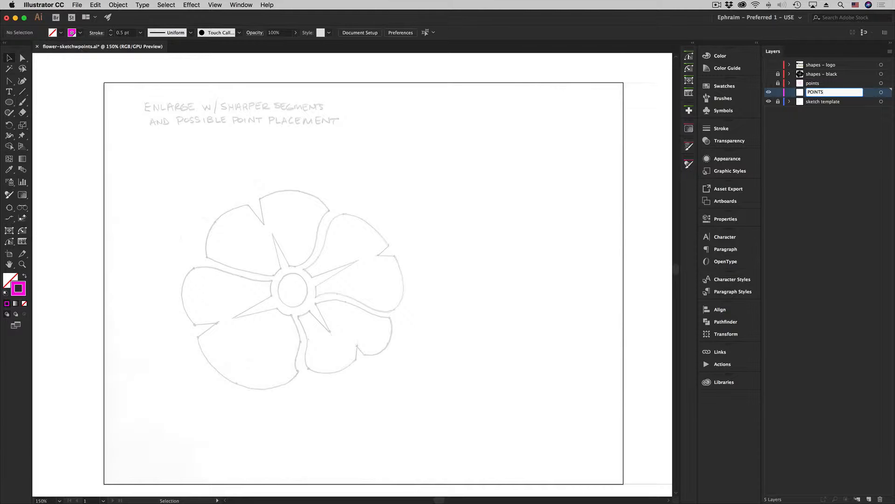
{"action": "key", "text": "Return"}
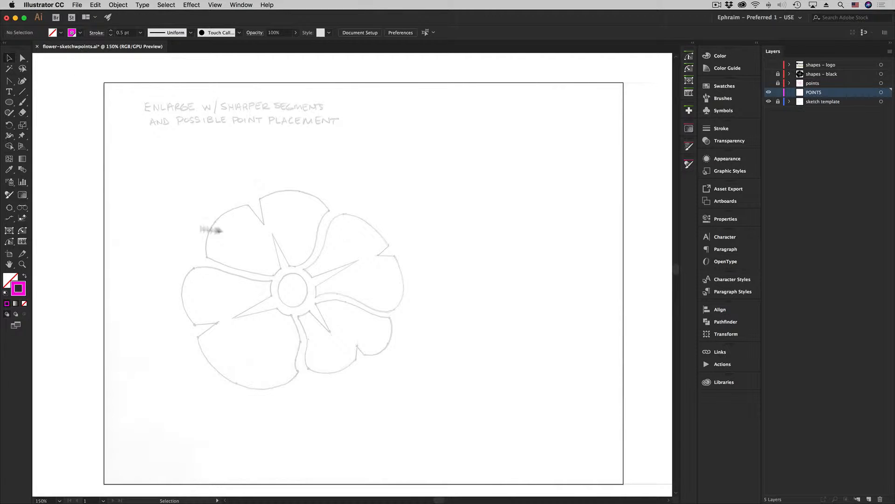
Draw a straight horizontal line about 1.23 in long with the Pen tool in the empty area beside the artboard.
{"action": "left_click_drag", "start_coordinate": [220, 190], "coordinate": [280, 176]}
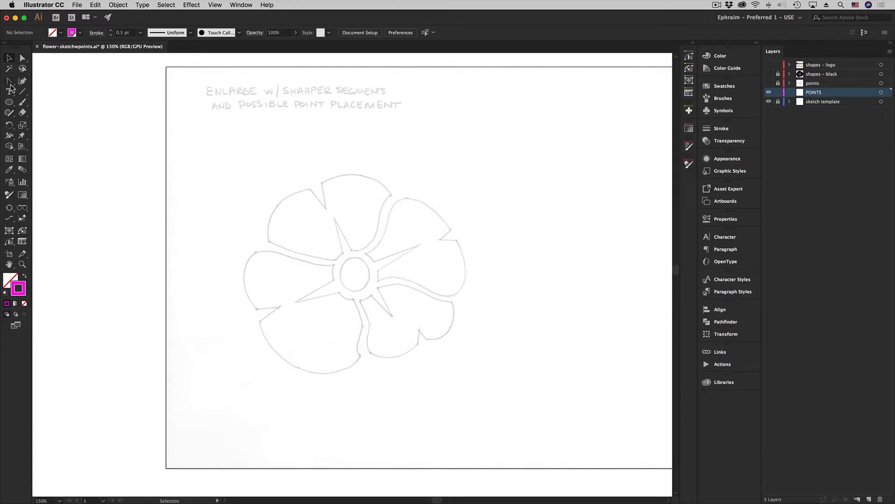
{"action": "left_click_drag", "start_coordinate": [10, 82], "coordinate": [46, 82]}
{"action": "left_click", "coordinate": [74, 119]}
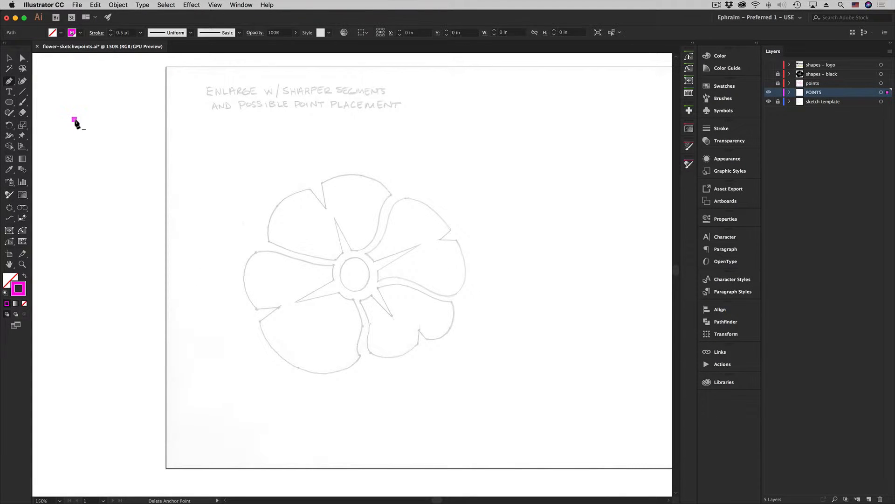
{"action": "left_click", "coordinate": [133, 120]}
{"action": "left_click", "coordinate": [115, 151], "text": "super"}
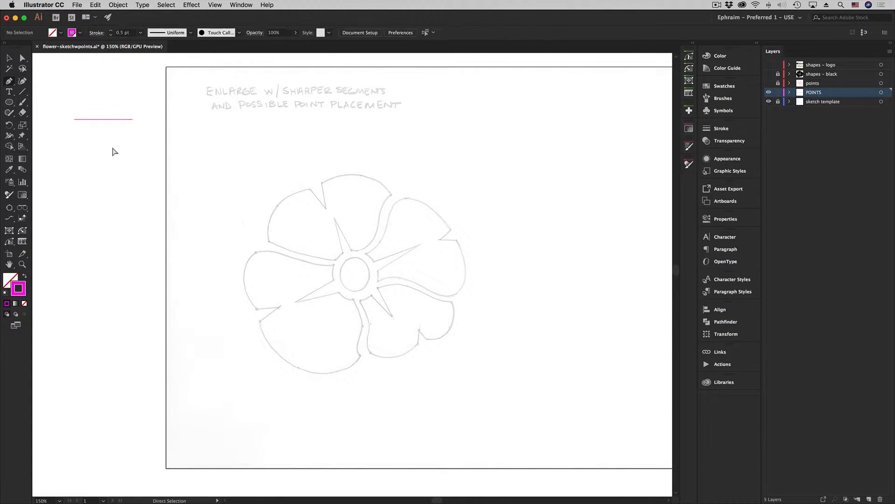
Select the magenta line at high magnification and examine its stroke weight and the available stroke color swatches.
{"action": "key", "text": "super+space"}
{"action": "left_click_drag", "start_coordinate": [64, 105], "coordinate": [72, 110]}
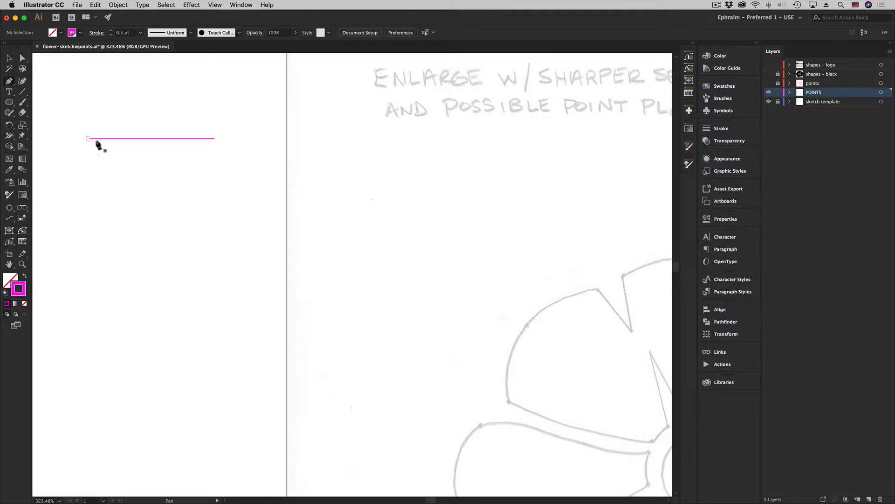
{"action": "key", "text": "super+space"}
{"action": "left_click_drag", "start_coordinate": [76, 118], "coordinate": [256, 194]}
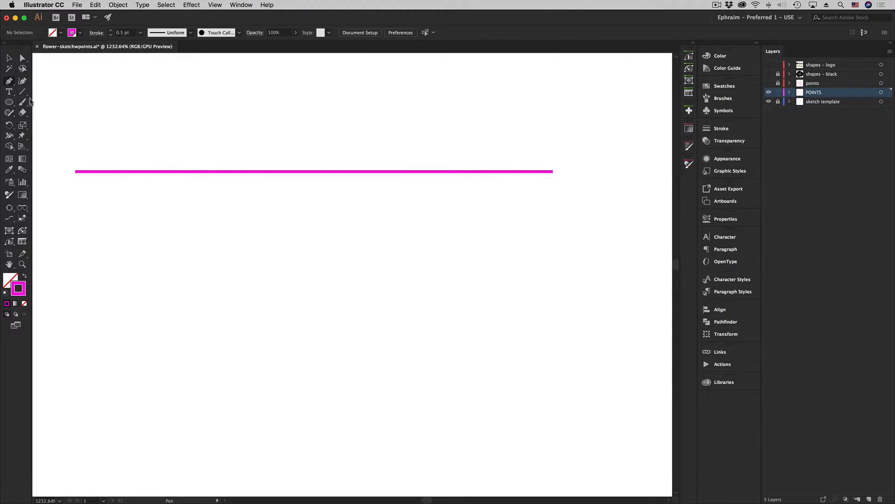
{"action": "left_click", "coordinate": [7, 56]}
{"action": "left_click", "coordinate": [141, 172]}
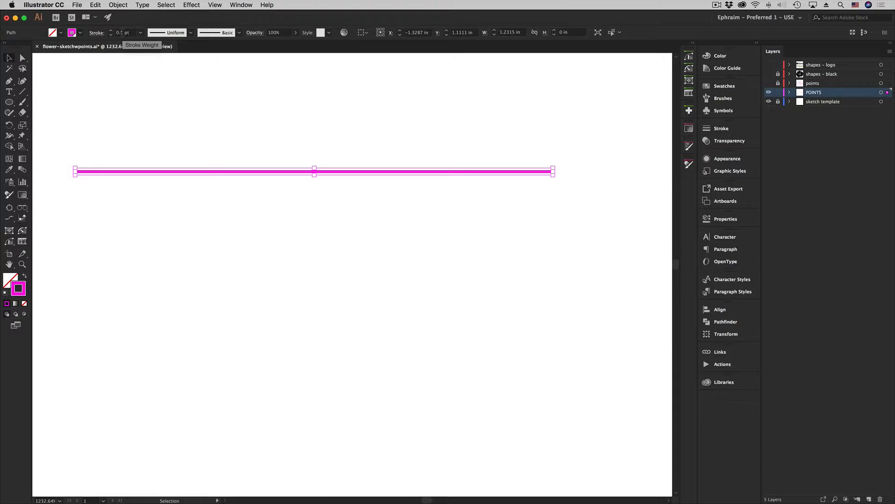
{"action": "left_click", "coordinate": [81, 33]}
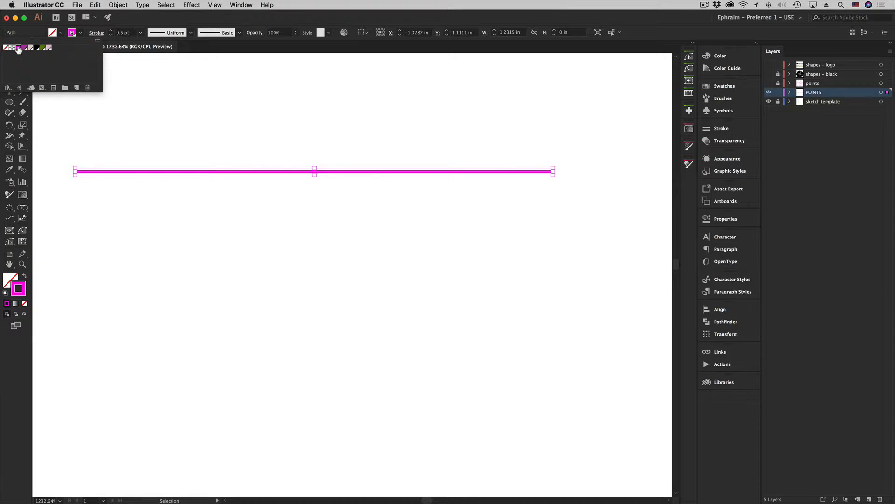
{"action": "left_click", "coordinate": [81, 33]}
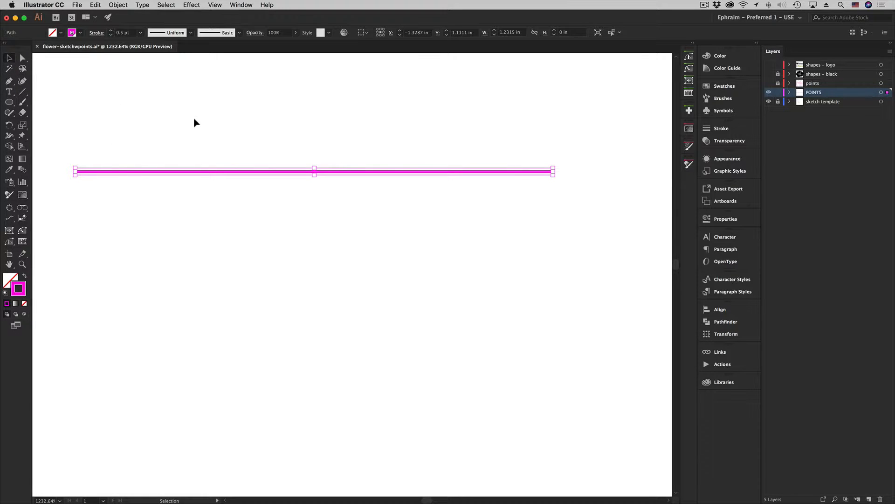
Switch the color controls to the RGB model and enlarge the color spectrum.
{"action": "left_click", "coordinate": [719, 56]}
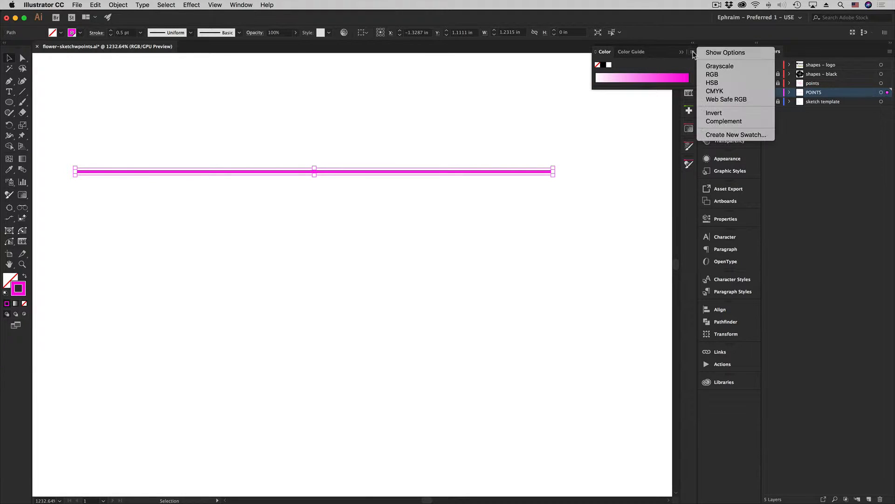
{"action": "left_click", "coordinate": [693, 51]}
{"action": "left_click", "coordinate": [721, 76]}
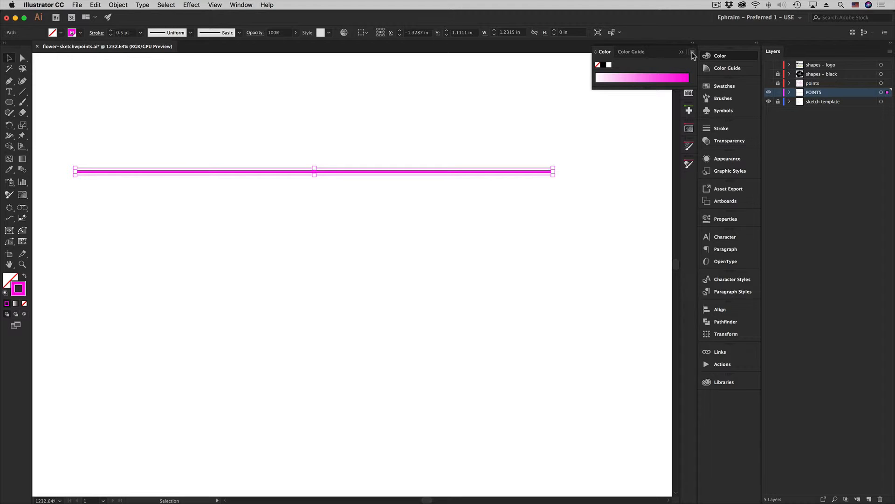
{"action": "left_click", "coordinate": [692, 53]}
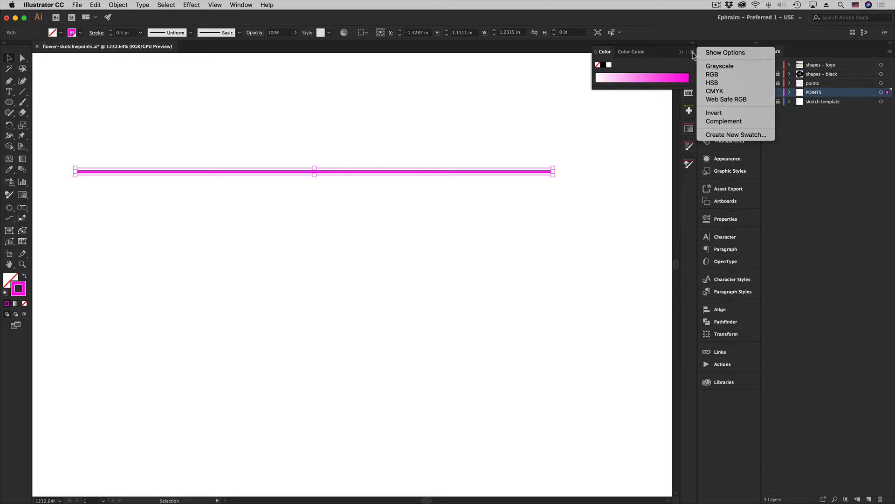
{"action": "left_click", "coordinate": [723, 74]}
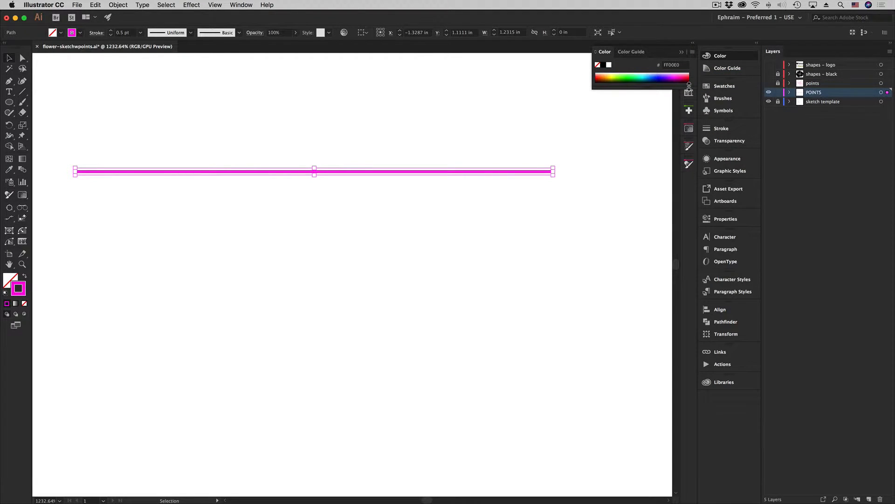
{"action": "left_click_drag", "start_coordinate": [689, 87], "coordinate": [689, 200]}
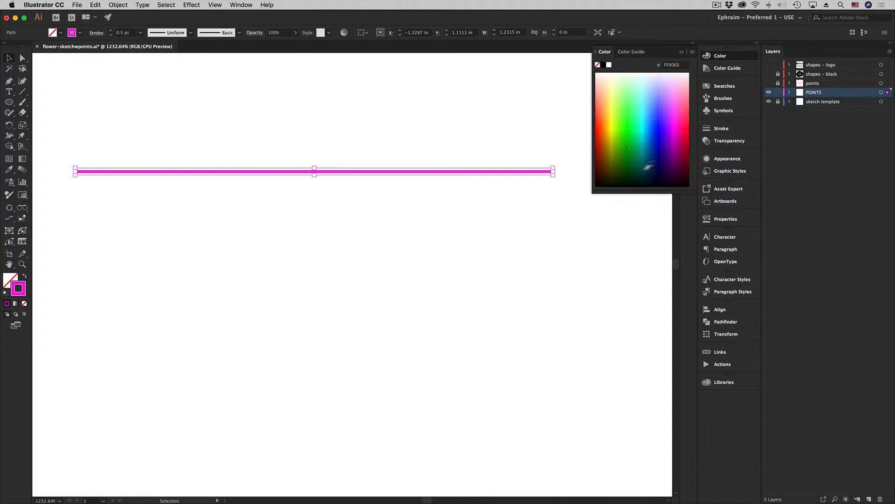
Try green stroke colors on the line, ending with 00D87C, and deselect it.
{"action": "left_click", "coordinate": [625, 144]}
{"action": "mouse_move", "coordinate": [625, 143]}
{"action": "left_mouse_down"}
{"action": "mouse_move", "coordinate": [629, 117]}
{"action": "mouse_move", "coordinate": [620, 118]}
{"action": "mouse_move", "coordinate": [629, 120]}
{"action": "left_mouse_up"}
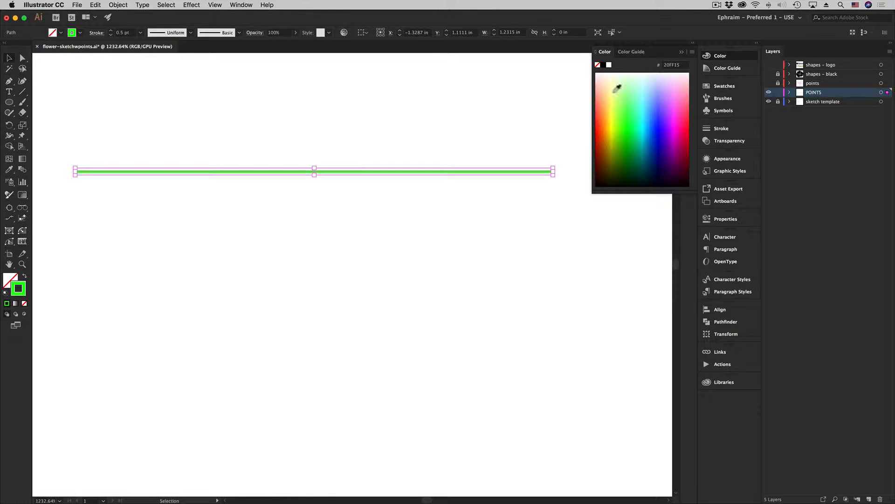
{"action": "left_click_drag", "start_coordinate": [639, 124], "coordinate": [640, 132]}
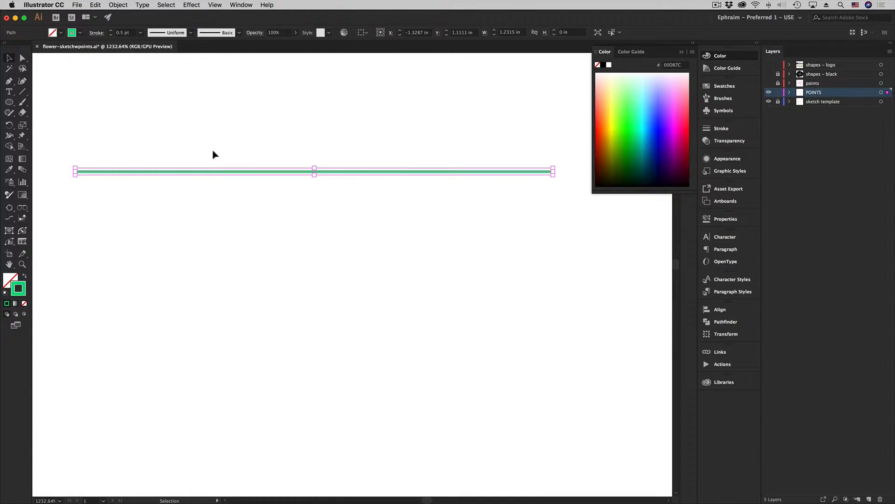
{"action": "left_click", "coordinate": [10, 58]}
{"action": "left_click", "coordinate": [112, 103]}
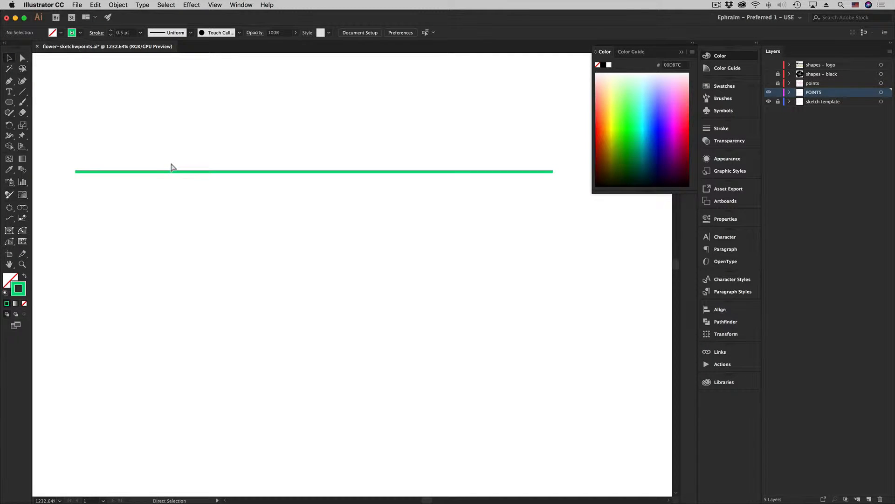
Undo the line's green stroke color changes, deselect the line and close the color controls.
{"action": "key", "text": "super+z"}
{"action": "key", "text": "super+z"}
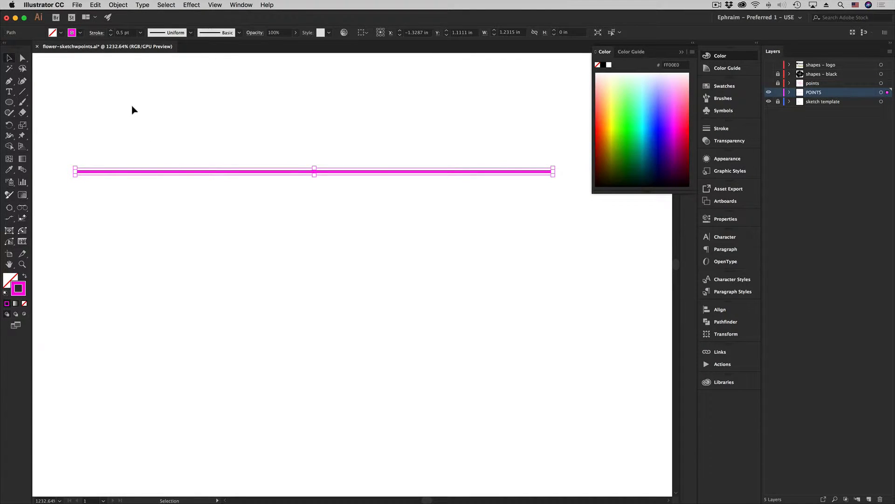
{"action": "left_click", "coordinate": [140, 112]}
{"action": "left_click", "coordinate": [728, 57]}
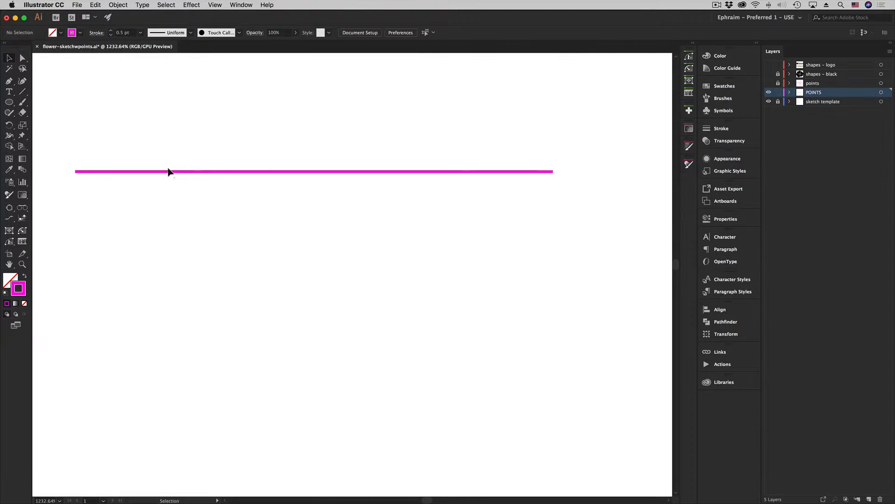
Start a straight-segment Pen path around the top petal, from its lower inner corner along the left lobe and through the outer notch.
{"action": "key", "text": "z"}
{"action": "left_click", "coordinate": [342, 266], "text": "alt"}
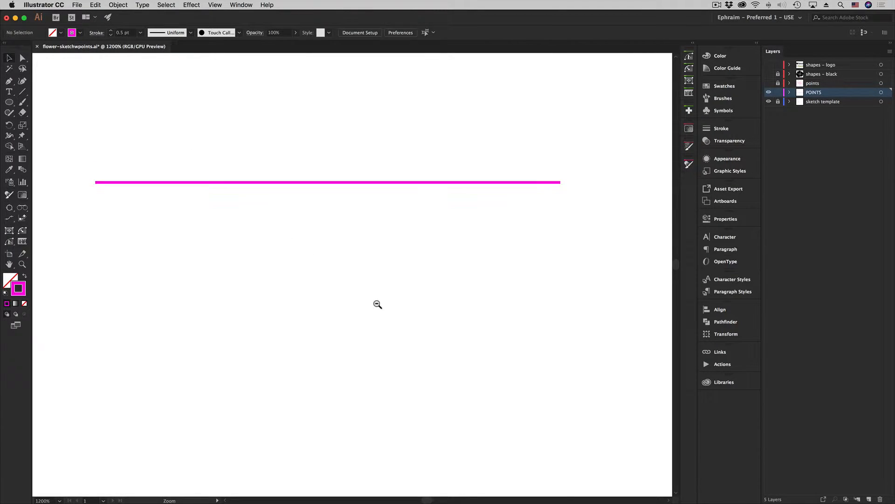
{"action": "left_click", "coordinate": [377, 304], "text": "alt"}
{"action": "left_click", "coordinate": [378, 304], "text": "alt"}
{"action": "left_click", "coordinate": [379, 304], "text": "alt"}
{"action": "left_click", "coordinate": [379, 303], "text": "alt"}
{"action": "key", "text": "space"}
{"action": "left_click_drag", "start_coordinate": [474, 284], "coordinate": [211, 138]}
{"action": "mouse_move", "coordinate": [441, 300]}
{"action": "left_mouse_down"}
{"action": "mouse_move", "coordinate": [297, 218]}
{"action": "mouse_move", "coordinate": [260, 222]}
{"action": "left_mouse_up"}
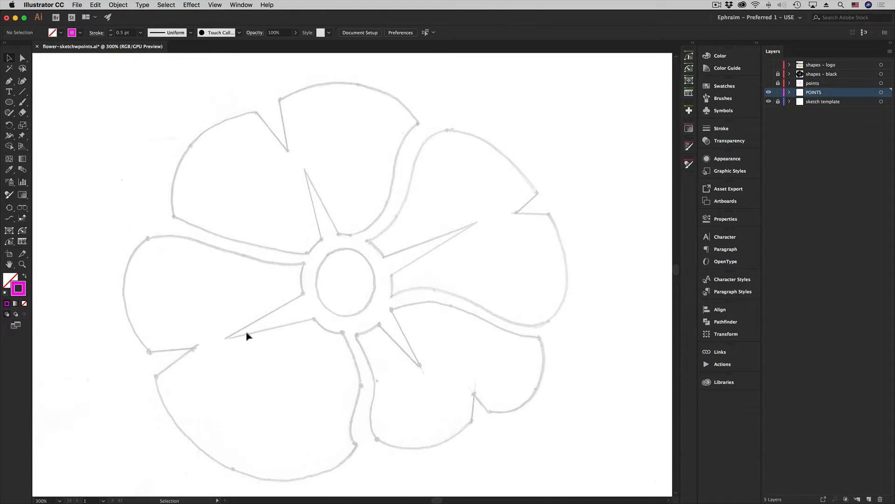
{"action": "left_click", "coordinate": [9, 81]}
{"action": "mouse_move", "coordinate": [368, 254]}
{"action": "left_mouse_down"}
{"action": "mouse_move", "coordinate": [414, 269]}
{"action": "mouse_move", "coordinate": [421, 247]}
{"action": "left_mouse_up"}
{"action": "left_click_drag", "start_coordinate": [467, 162], "coordinate": [465, 172]}
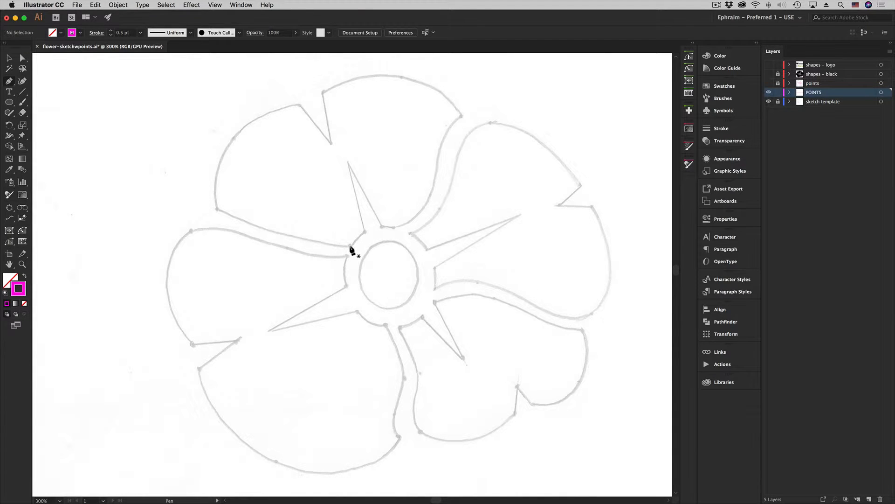
{"action": "left_click", "coordinate": [349, 246]}
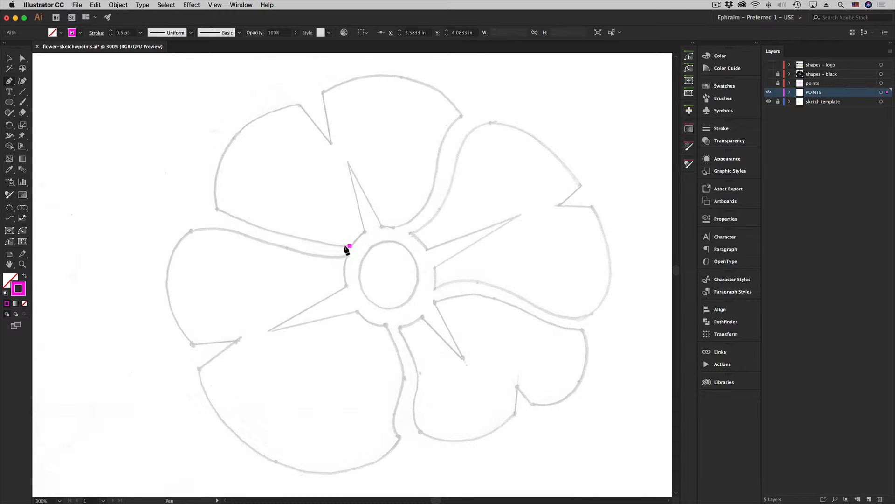
{"action": "left_click", "coordinate": [216, 209]}
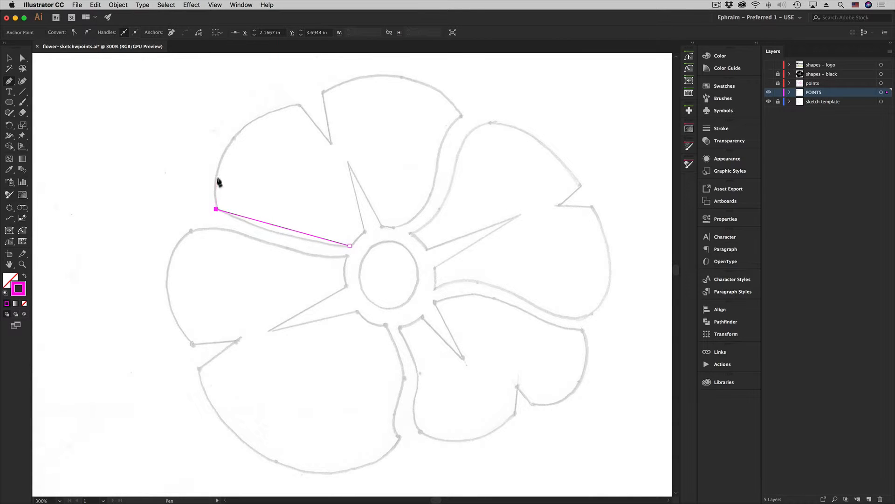
{"action": "left_click", "coordinate": [233, 138]}
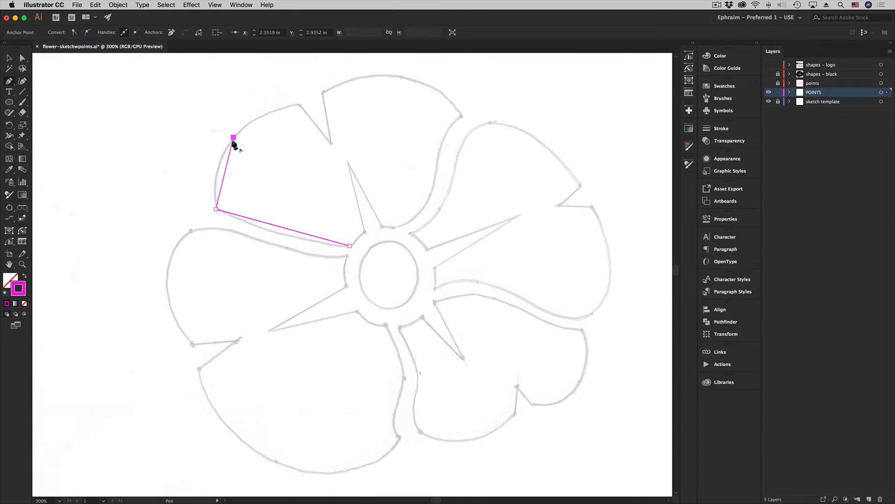
{"action": "left_click", "coordinate": [300, 104]}
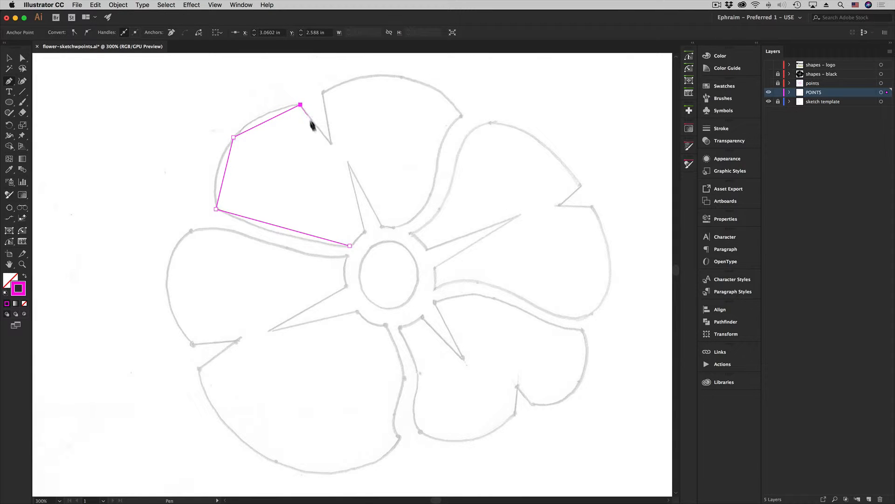
{"action": "left_click", "coordinate": [331, 144]}
{"action": "left_click", "coordinate": [322, 91]}
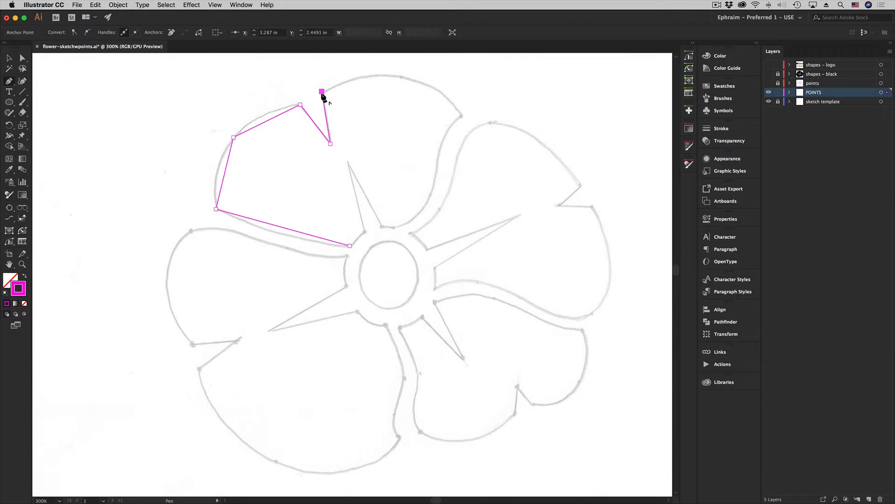
Continue the Pen path with anchor points around the top petal's right lobe and center spike, closing it at the starting point.
{"action": "left_click", "coordinate": [401, 77]}
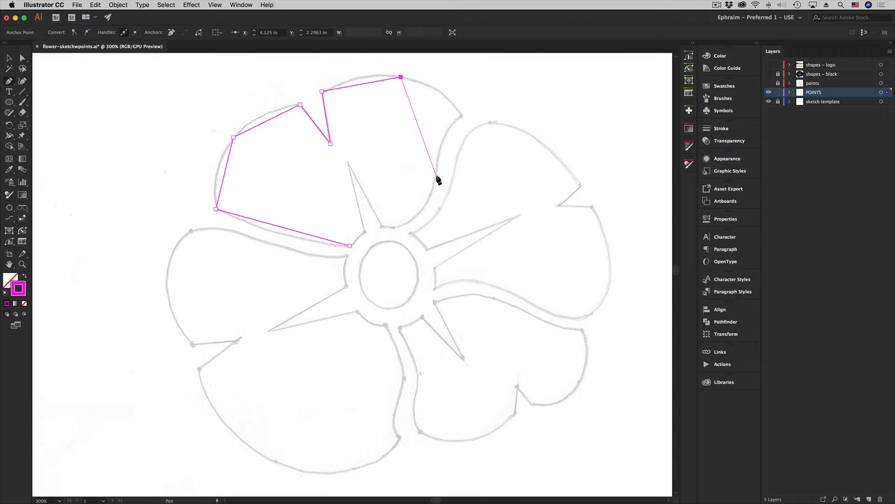
{"action": "left_click", "coordinate": [461, 114]}
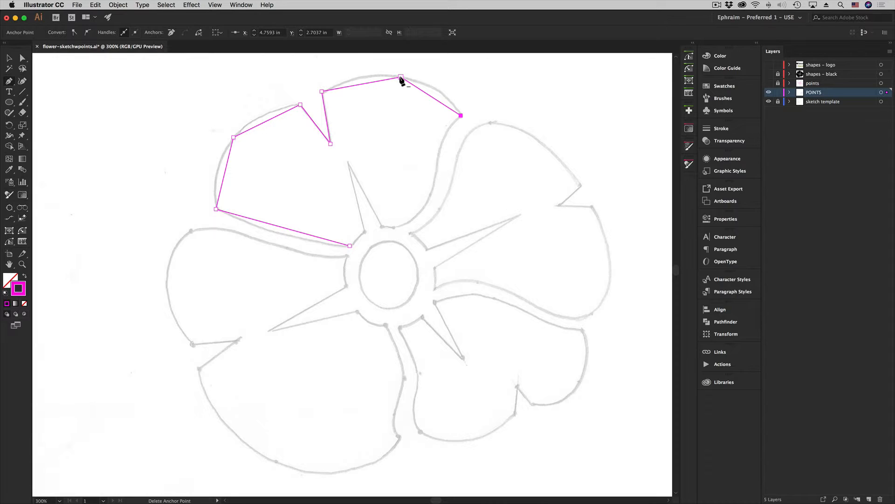
{"action": "left_click", "coordinate": [430, 195]}
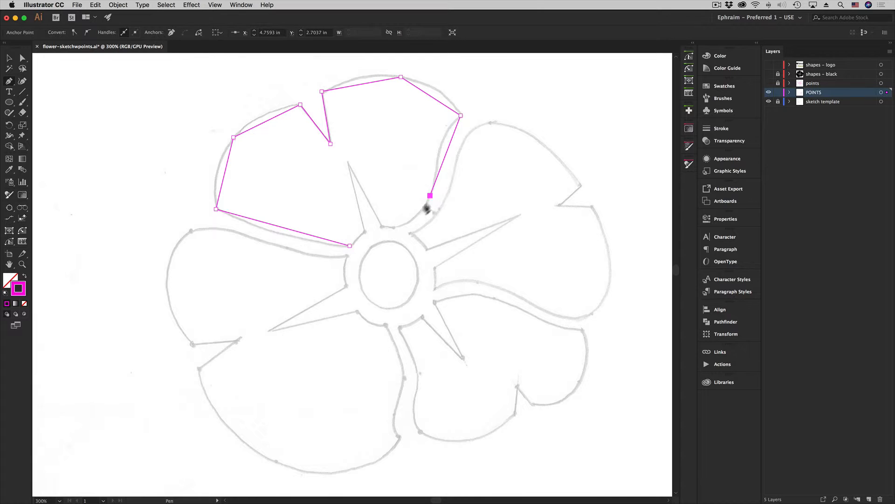
{"action": "left_click", "coordinate": [394, 227]}
{"action": "left_click", "coordinate": [382, 227]}
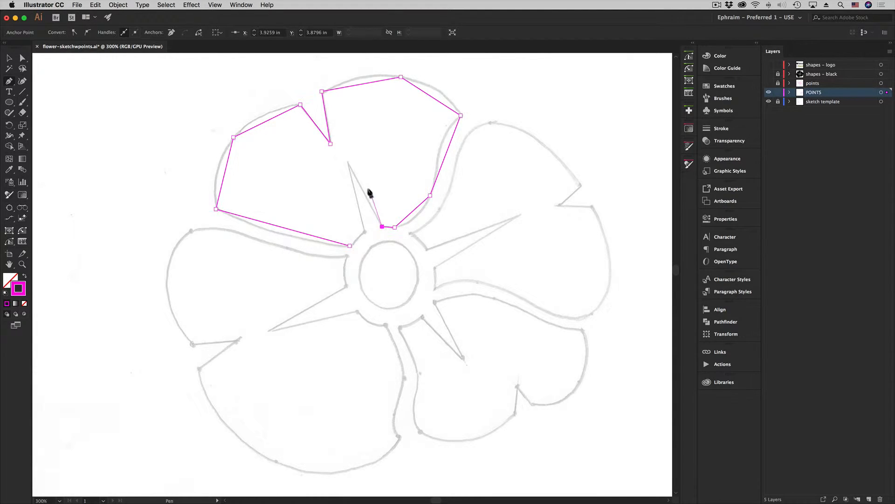
{"action": "left_click", "coordinate": [347, 161]}
{"action": "left_click", "coordinate": [365, 232]}
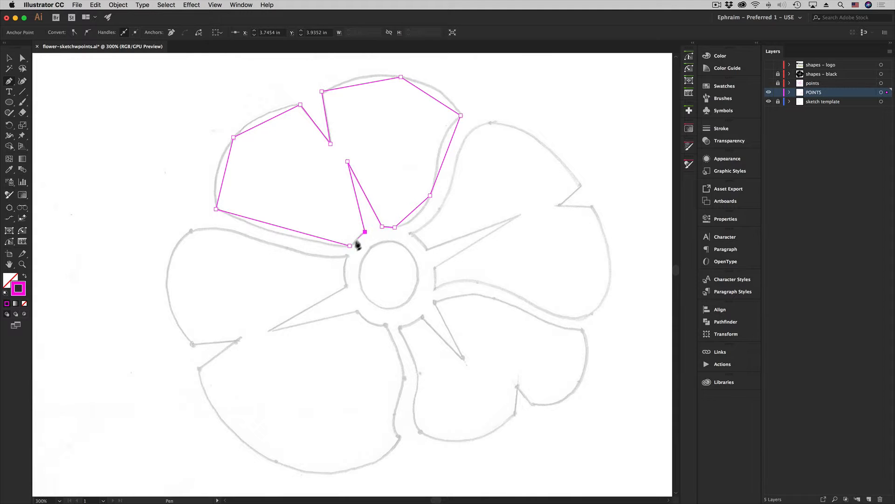
{"action": "left_click", "coordinate": [349, 245]}
Toggle the sketch template layer's visibility to compare the petal path with the sketch, leave it hidden and deselect the path.
{"action": "left_click", "coordinate": [768, 102]}
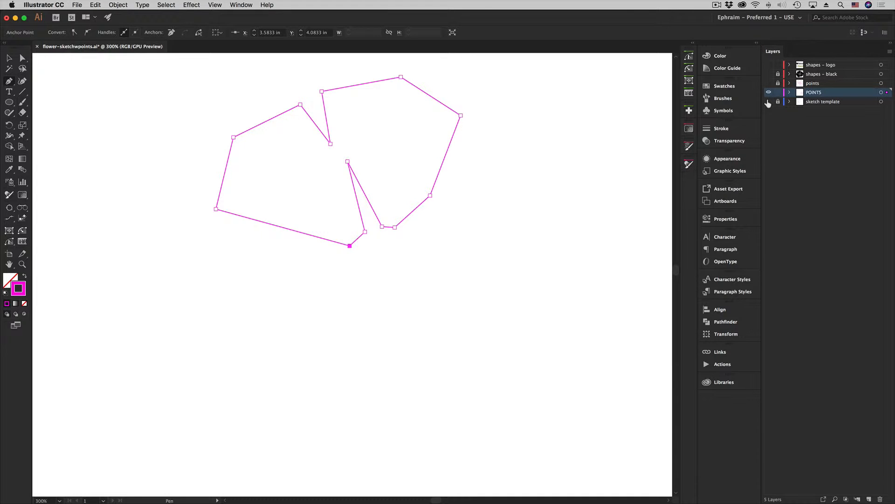
{"action": "left_click", "coordinate": [768, 101]}
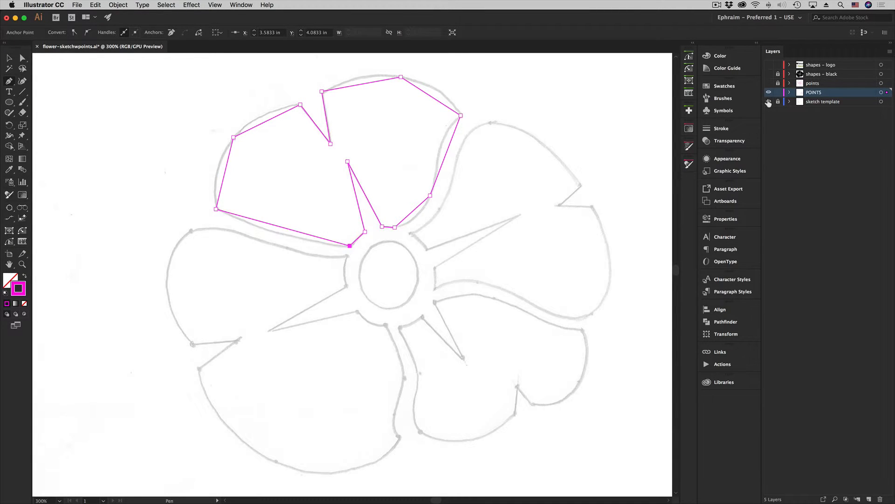
{"action": "left_click", "coordinate": [768, 101]}
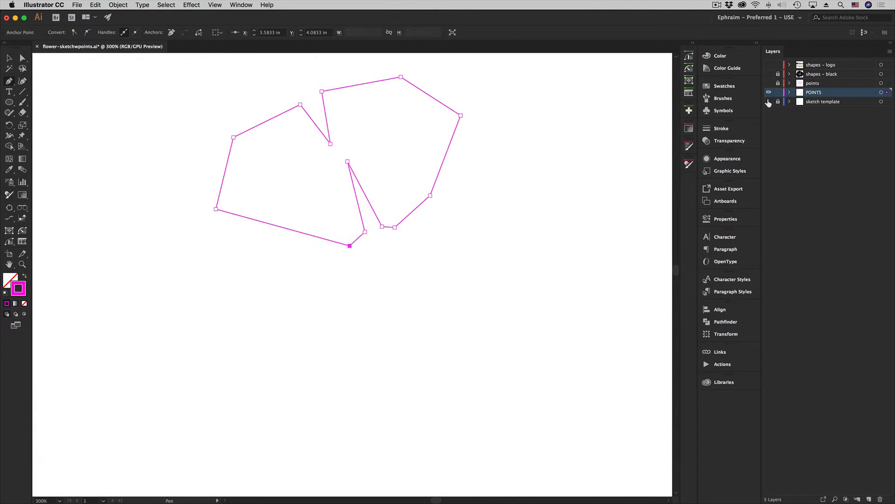
{"action": "key", "text": "a"}
{"action": "left_click", "coordinate": [528, 140], "text": "super"}
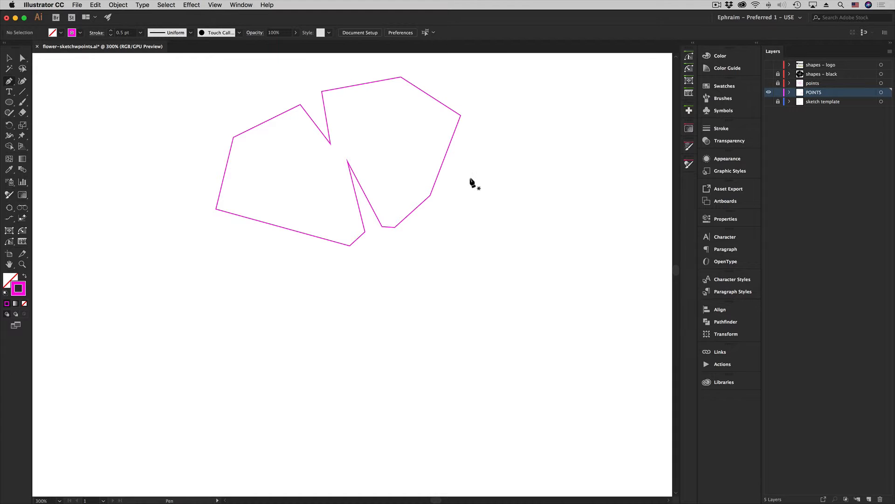
Select the whole petal path with Direct Selection to examine its anchor points, and deselect it.
{"action": "left_click_drag", "start_coordinate": [403, 132], "coordinate": [423, 174]}
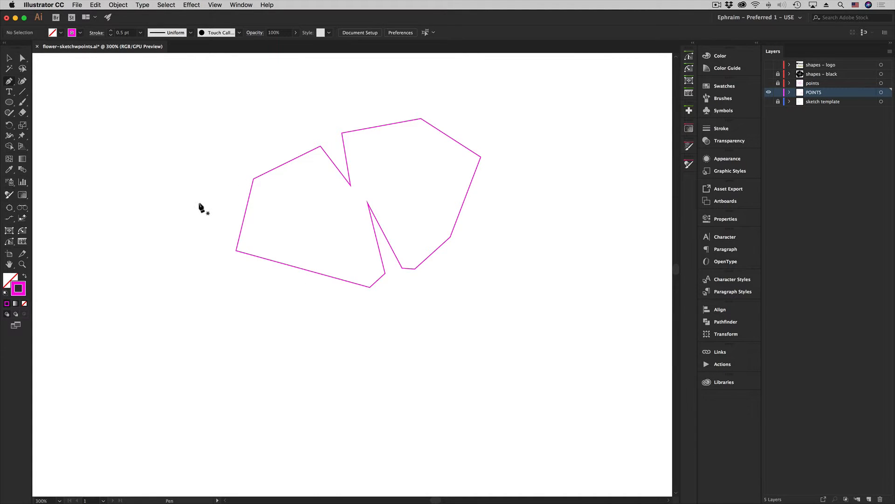
{"action": "left_click", "coordinate": [22, 58]}
{"action": "left_click_drag", "start_coordinate": [202, 102], "coordinate": [537, 313]}
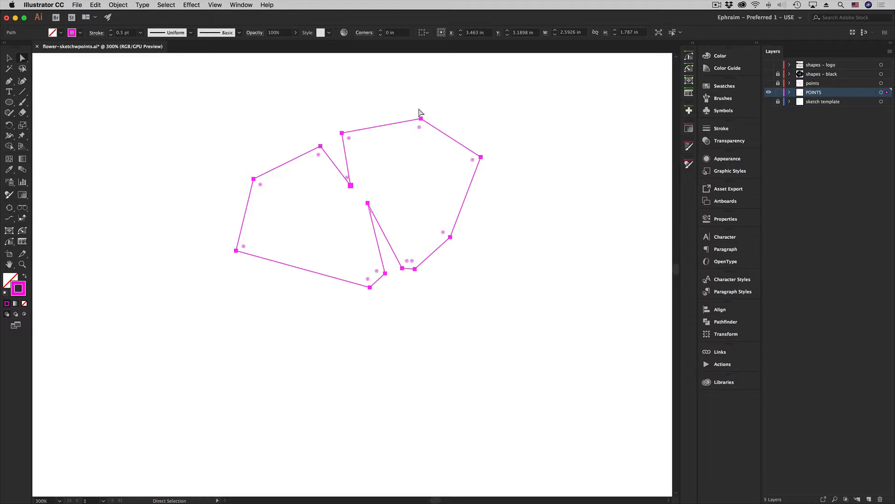
{"action": "left_click", "coordinate": [510, 158]}
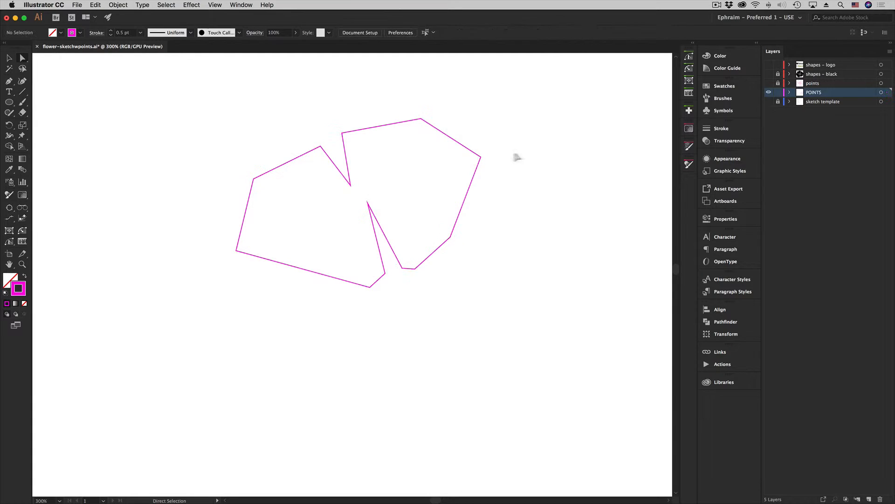
Hide and lock the POINTS layer, show the sketch template again and add a new layer above POINTS.
{"action": "left_click", "coordinate": [769, 92]}
{"action": "left_click", "coordinate": [768, 101]}
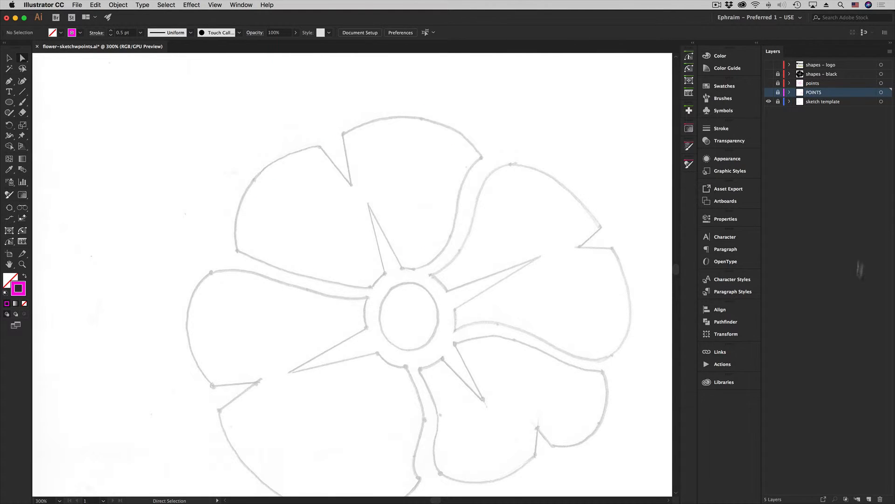
{"action": "left_click", "coordinate": [868, 499]}
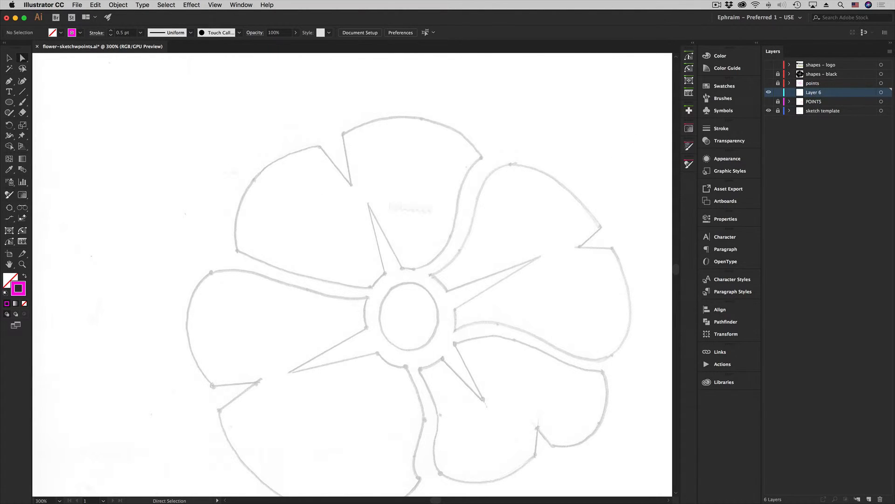
Trace most of the top petal's lower edge on the new layer with closely spaced Pen points, starting at the inner corner.
{"action": "left_click", "coordinate": [7, 83]}
{"action": "left_click", "coordinate": [370, 286]}
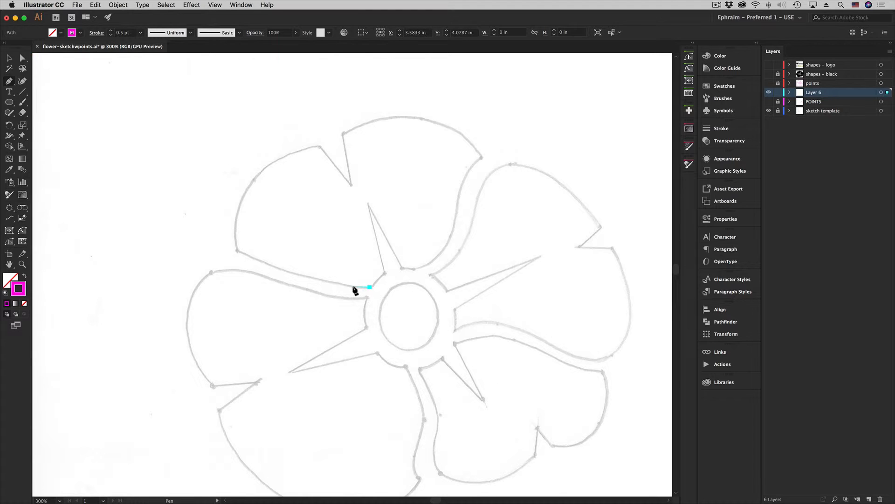
{"action": "left_click", "coordinate": [353, 285]}
{"action": "left_click", "coordinate": [336, 282]}
{"action": "left_click", "coordinate": [324, 280]}
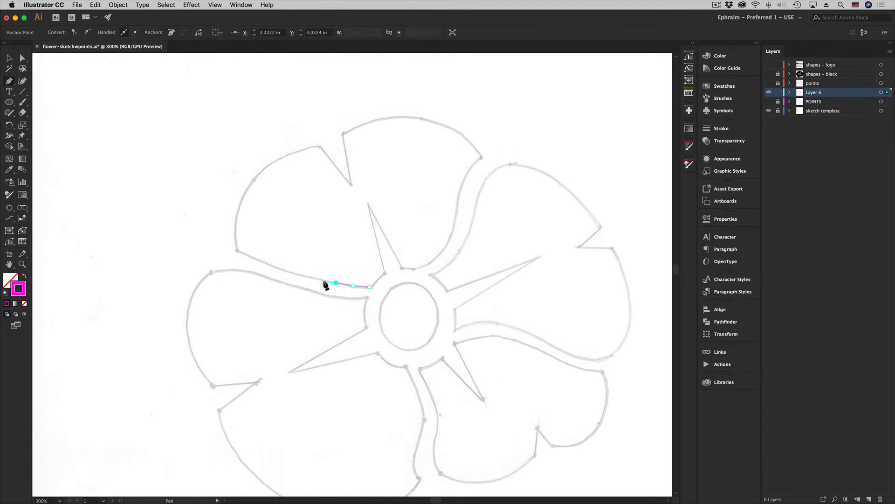
{"action": "left_click", "coordinate": [309, 277]}
{"action": "left_click", "coordinate": [291, 273]}
{"action": "left_click", "coordinate": [275, 266]}
{"action": "left_click", "coordinate": [260, 261]}
Select the artwork on Layer 6 and set the layer's color to a custom medium blue.
{"action": "left_click", "coordinate": [889, 93]}
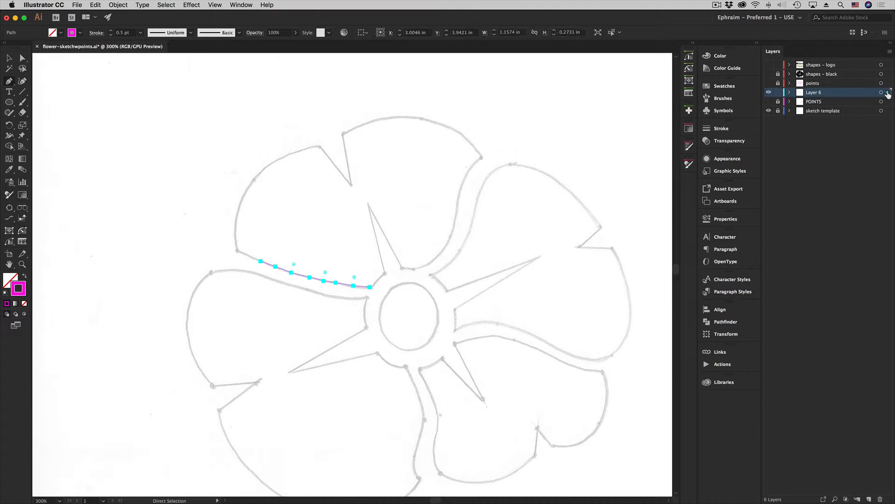
{"action": "double_click", "coordinate": [849, 94]}
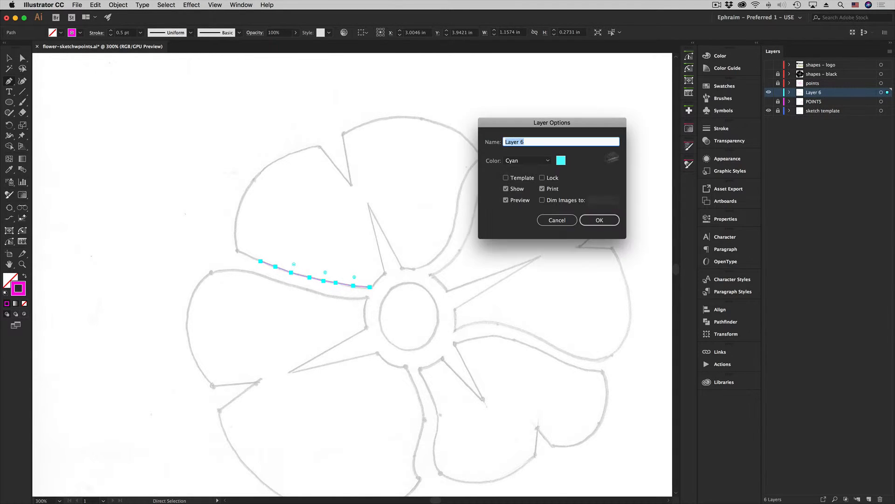
{"action": "double_click", "coordinate": [562, 162]}
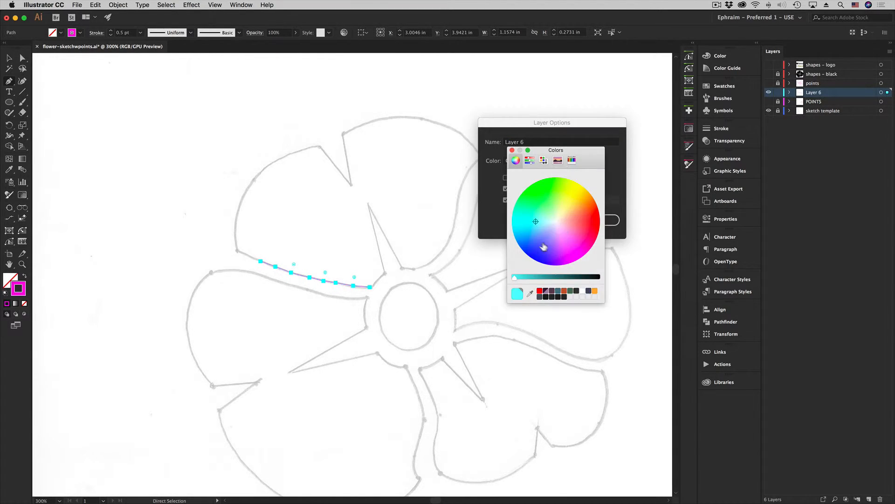
{"action": "left_click_drag", "start_coordinate": [537, 219], "coordinate": [533, 235]}
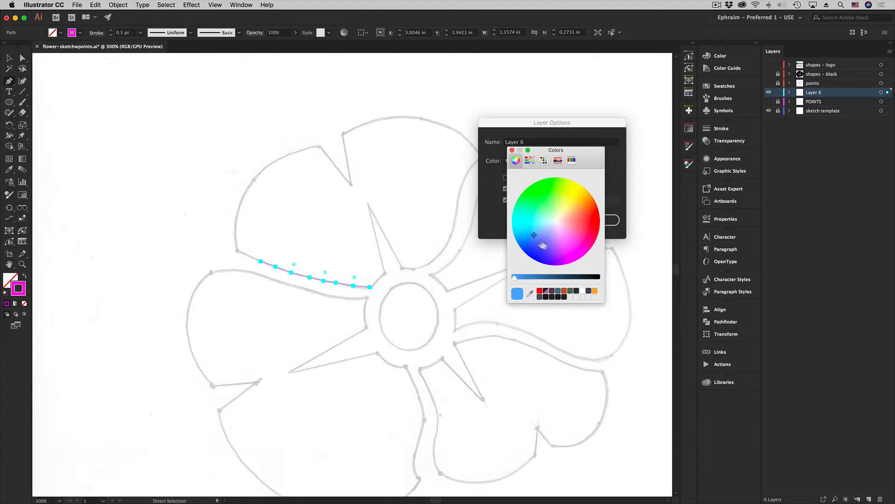
{"action": "left_click", "coordinate": [512, 150]}
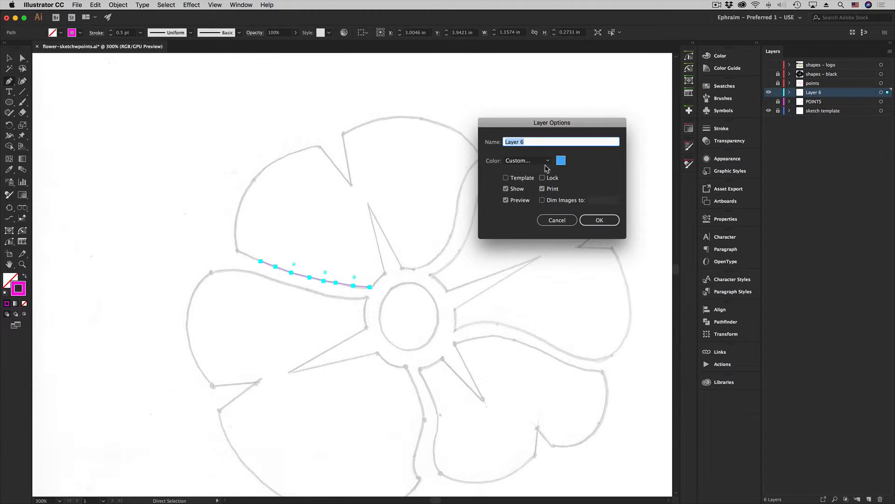
{"action": "left_click", "coordinate": [600, 221]}
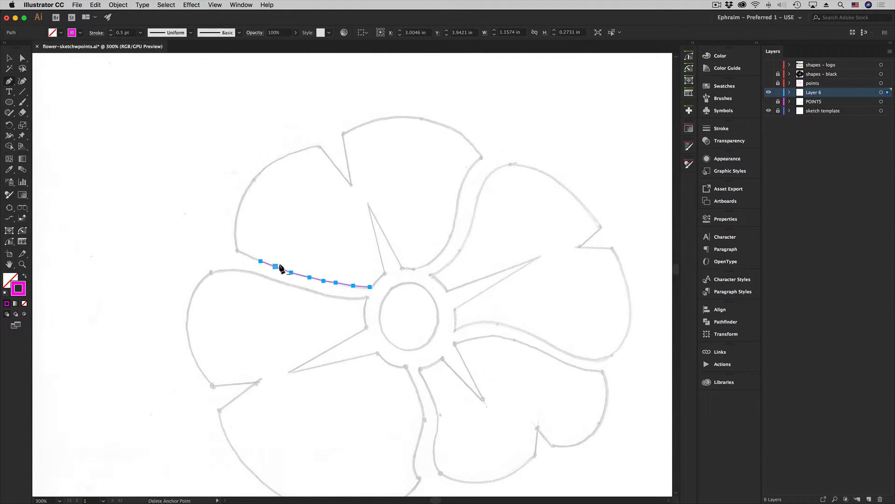
{"action": "left_click", "coordinate": [248, 256]}
{"action": "left_click_drag", "start_coordinate": [248, 256], "coordinate": [244, 254]}
{"action": "key", "text": "super"}
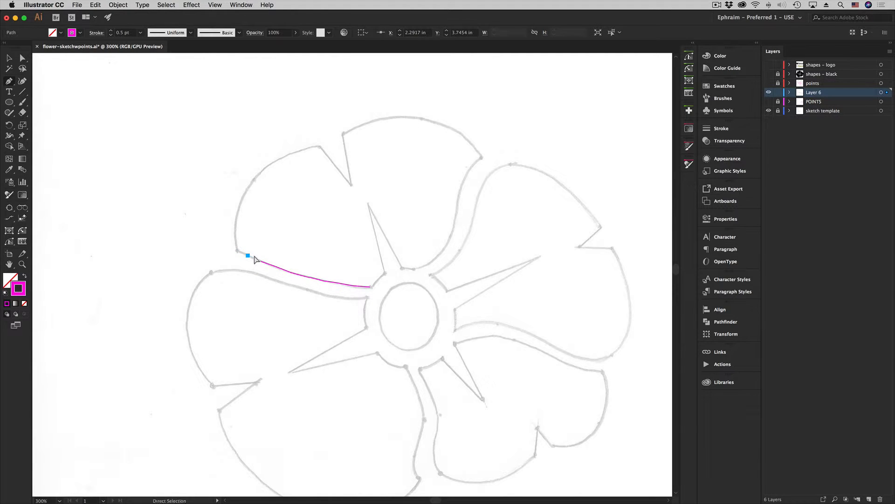
{"action": "left_click", "coordinate": [255, 257], "text": "super"}
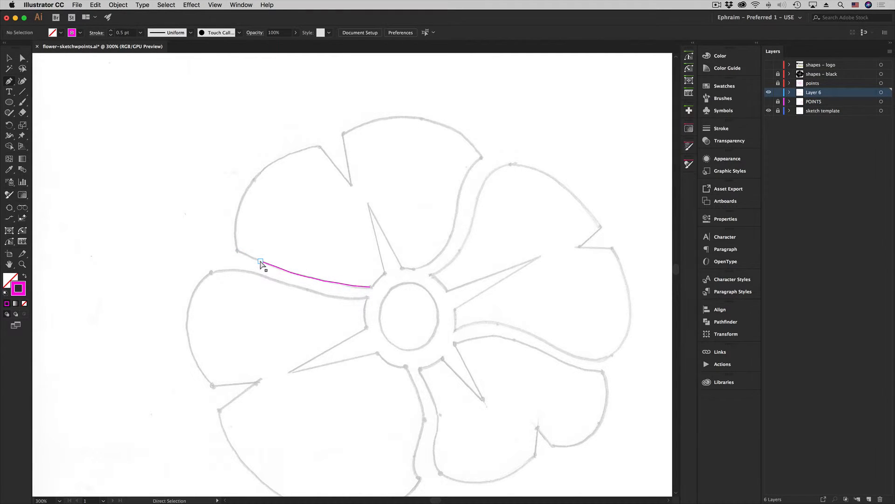
Resume the open path from its left end anchor and extend it to the top petal's lower outer corner.
{"action": "left_click", "coordinate": [261, 261], "text": "super"}
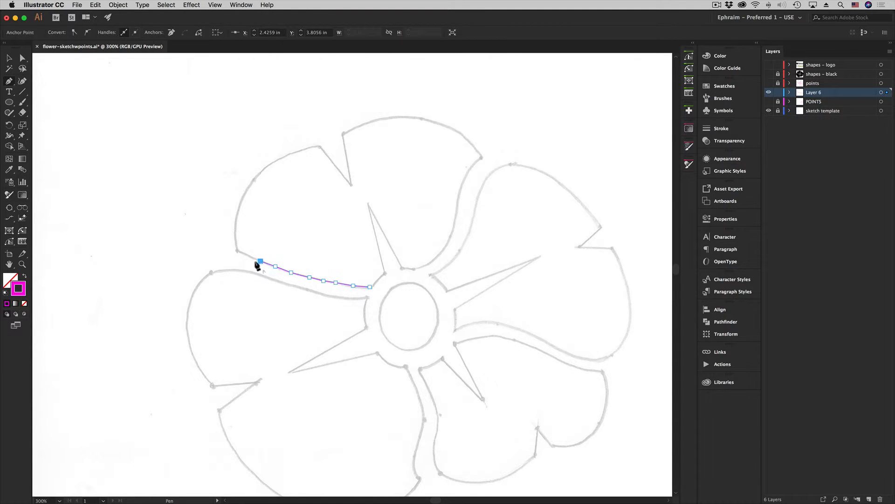
{"action": "left_click", "coordinate": [250, 258]}
{"action": "left_click", "coordinate": [244, 254]}
{"action": "left_click", "coordinate": [237, 250]}
Trace the left lobe's outer curve with closely spaced Pen points up to the peak beside the notch, and deselect the path.
{"action": "left_click", "coordinate": [236, 242]}
{"action": "left_click", "coordinate": [234, 229]}
{"action": "left_click", "coordinate": [235, 219]}
{"action": "left_click", "coordinate": [238, 208]}
{"action": "left_click", "coordinate": [247, 187]}
{"action": "left_click", "coordinate": [256, 175]}
{"action": "left_click", "coordinate": [265, 167]}
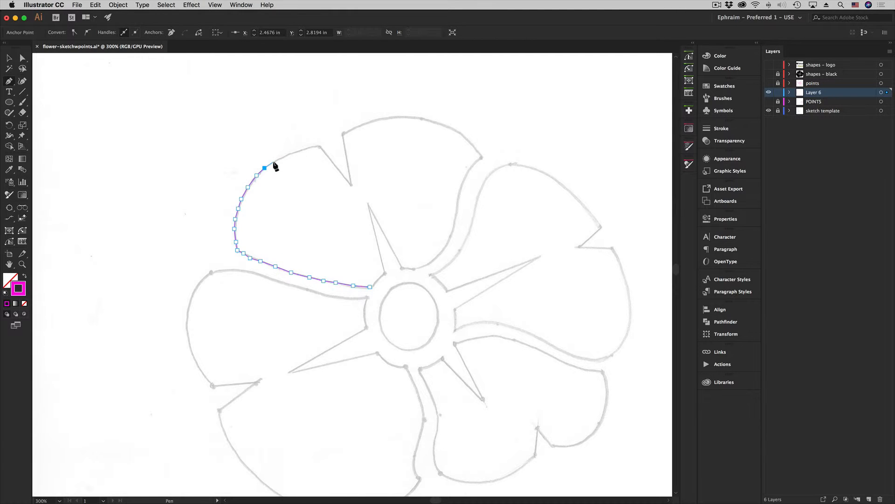
{"action": "left_click", "coordinate": [273, 161]}
{"action": "left_click", "coordinate": [284, 155]}
{"action": "left_click", "coordinate": [299, 150]}
{"action": "left_click", "coordinate": [310, 148]}
{"action": "left_click", "coordinate": [319, 146]}
{"action": "left_click", "coordinate": [350, 212], "text": "super"}
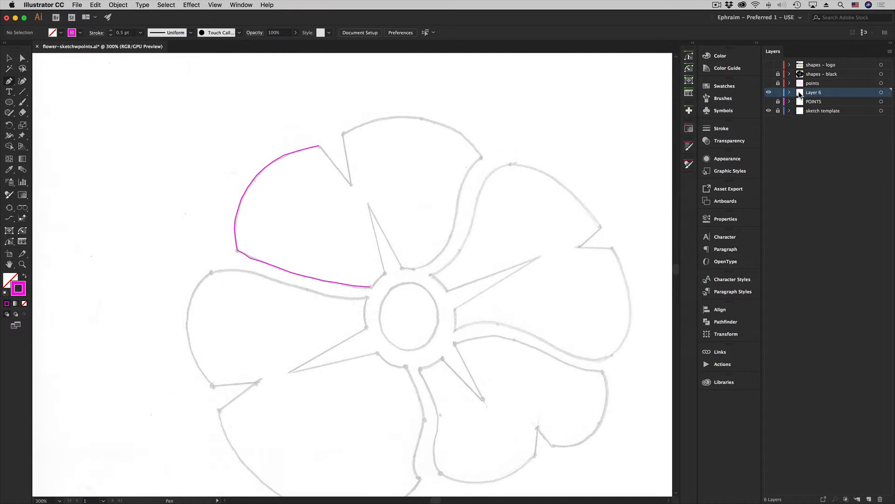
Delete Layer 6, then show and unlock the POINTS layer.
{"action": "left_click_drag", "start_coordinate": [801, 93], "coordinate": [880, 499]}
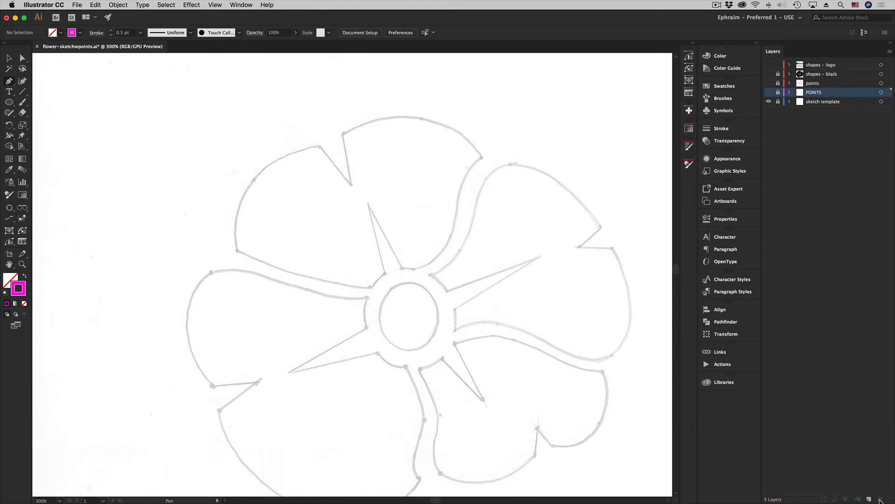
{"action": "left_click", "coordinate": [768, 91]}
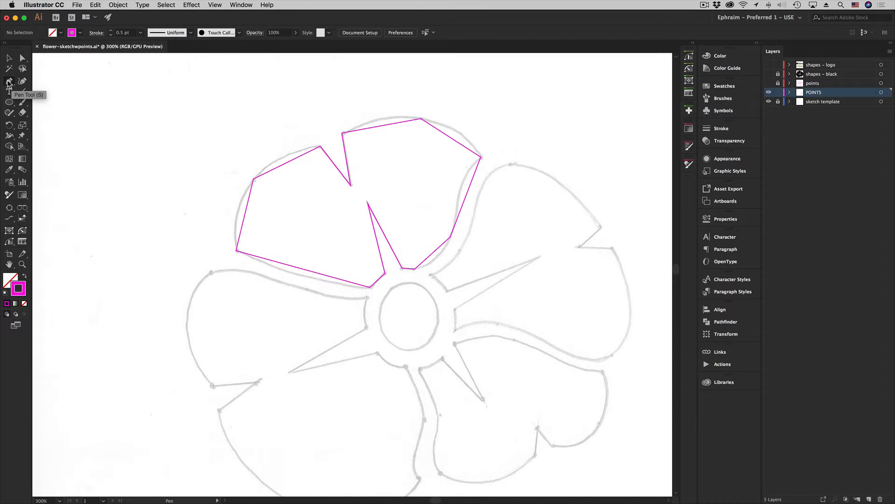
Select the straight-sided petal outline and convert the left lobe's outer anchor to a smooth point whose handles follow the sketched curve.
{"action": "left_click", "coordinate": [23, 58]}
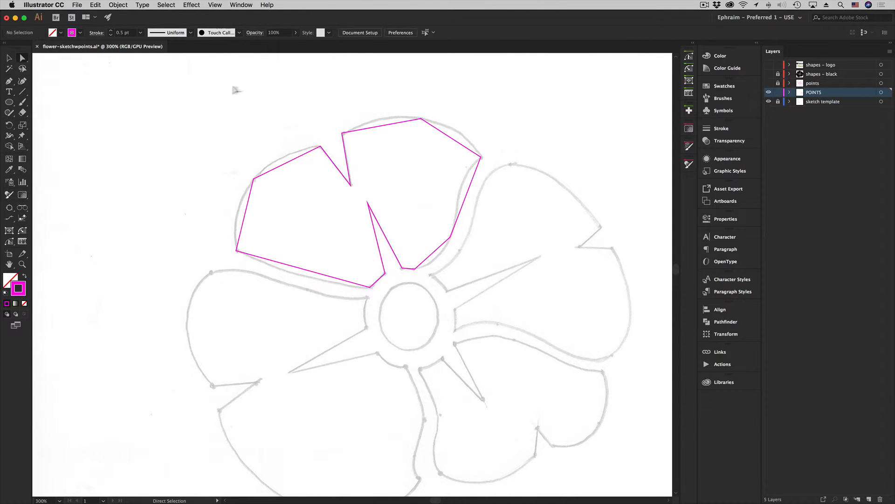
{"action": "left_click_drag", "start_coordinate": [213, 84], "coordinate": [524, 310]}
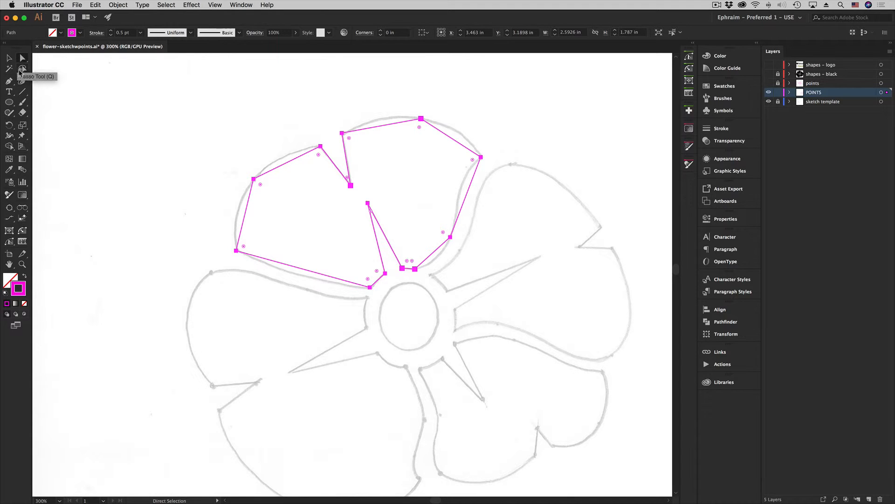
{"action": "left_click", "coordinate": [10, 83]}
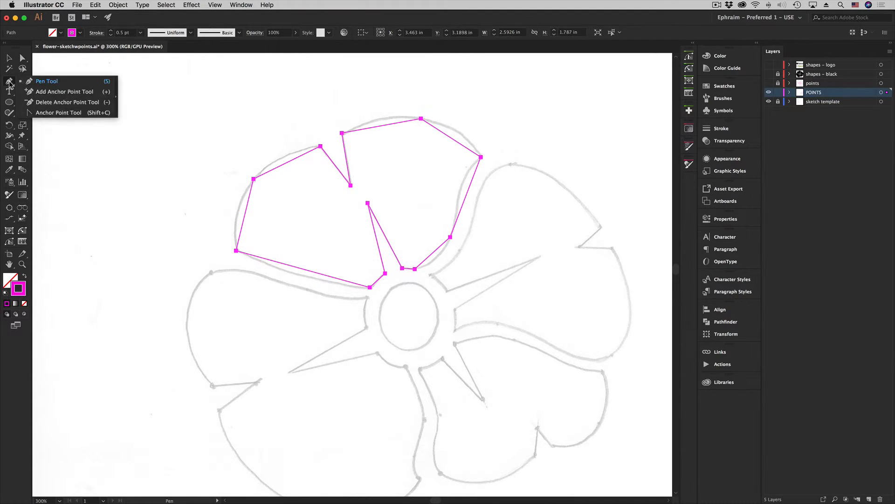
{"action": "left_click", "coordinate": [53, 113]}
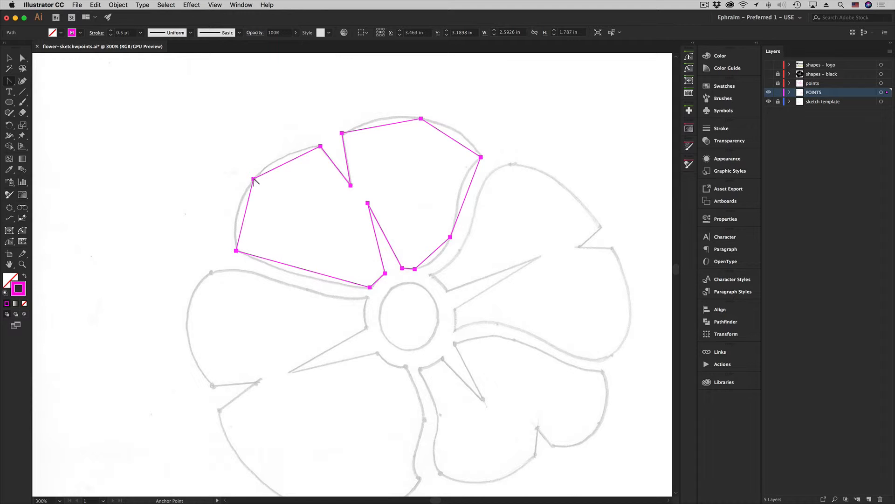
{"action": "left_click_drag", "start_coordinate": [254, 178], "coordinate": [274, 151]}
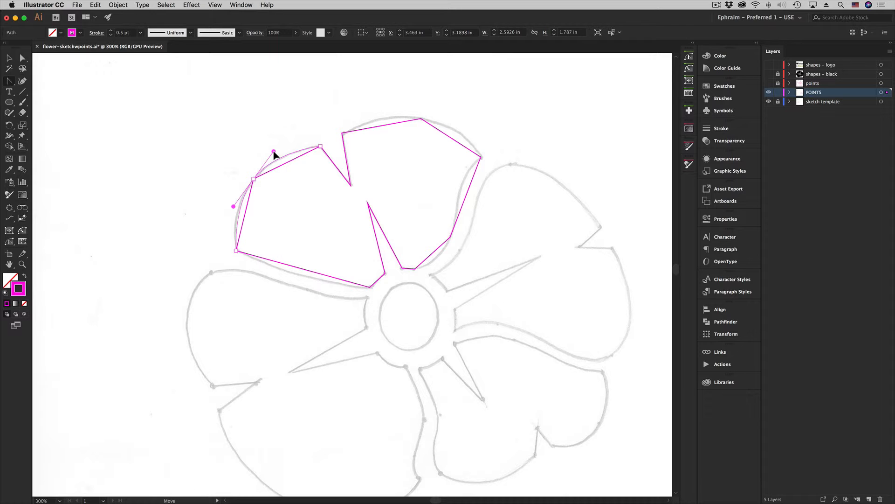
{"action": "mouse_move", "coordinate": [274, 152]}
{"action": "left_mouse_down"}
{"action": "mouse_move", "coordinate": [253, 170]}
{"action": "mouse_move", "coordinate": [234, 223]}
{"action": "mouse_move", "coordinate": [218, 223]}
{"action": "mouse_move", "coordinate": [227, 226]}
{"action": "mouse_move", "coordinate": [222, 198]}
{"action": "mouse_move", "coordinate": [244, 166]}
{"action": "mouse_move", "coordinate": [265, 149]}
{"action": "mouse_move", "coordinate": [284, 148]}
{"action": "mouse_move", "coordinate": [268, 161]}
{"action": "left_mouse_up"}
{"action": "left_click_drag", "start_coordinate": [300, 197], "coordinate": [277, 150]}
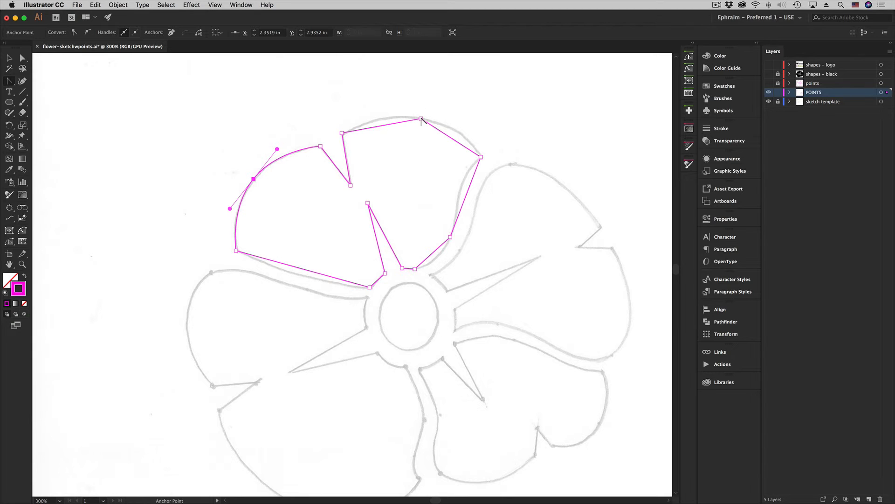
Convert the right lobe's upper anchor and the lower anchor on its right side to smooth points that follow the sketch.
{"action": "left_click_drag", "start_coordinate": [421, 119], "coordinate": [461, 124]}
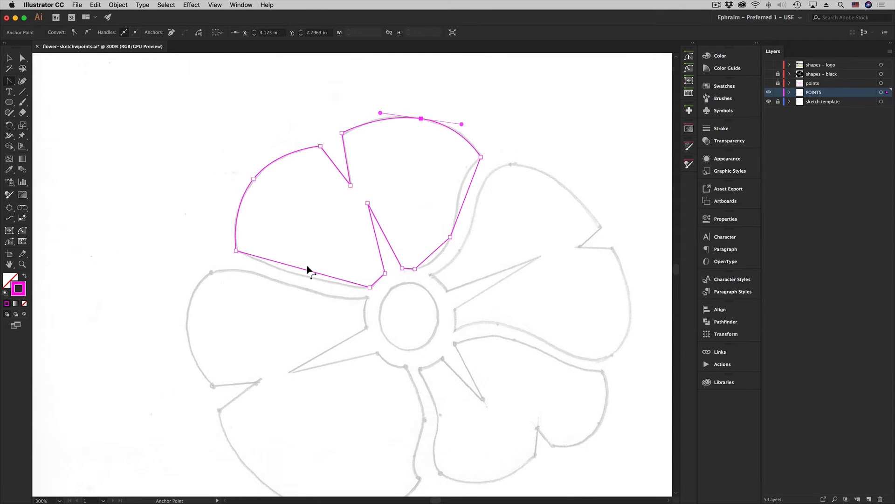
{"action": "left_click", "coordinate": [450, 238]}
{"action": "left_click_drag", "start_coordinate": [450, 237], "coordinate": [444, 264]}
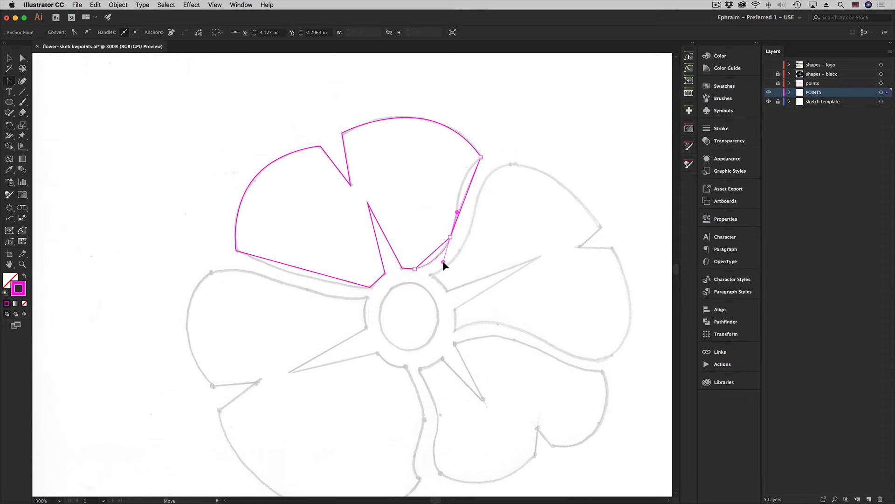
{"action": "mouse_move", "coordinate": [443, 262]}
{"action": "left_mouse_down"}
{"action": "mouse_move", "coordinate": [450, 241]}
{"action": "mouse_move", "coordinate": [444, 264]}
{"action": "left_mouse_up"}
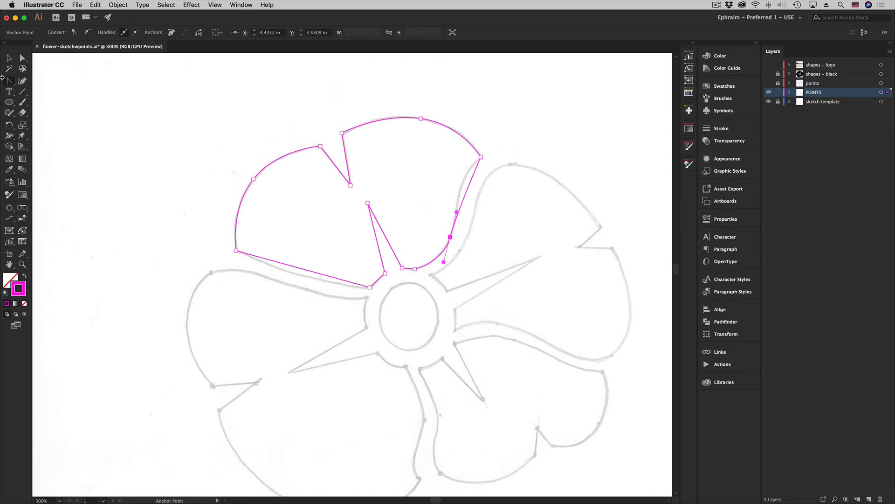
Add a smooth anchor on the right lobe's upper right side, move it onto the sketch line, and deselect the path.
{"action": "left_click_drag", "start_coordinate": [9, 82], "coordinate": [46, 82]}
{"action": "left_click", "coordinate": [468, 188]}
{"action": "left_click", "coordinate": [9, 82]}
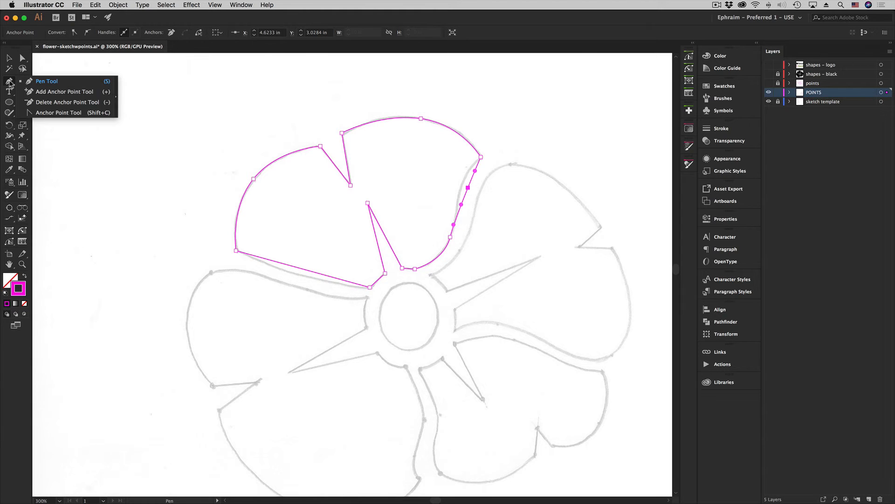
{"action": "left_click", "coordinate": [43, 112]}
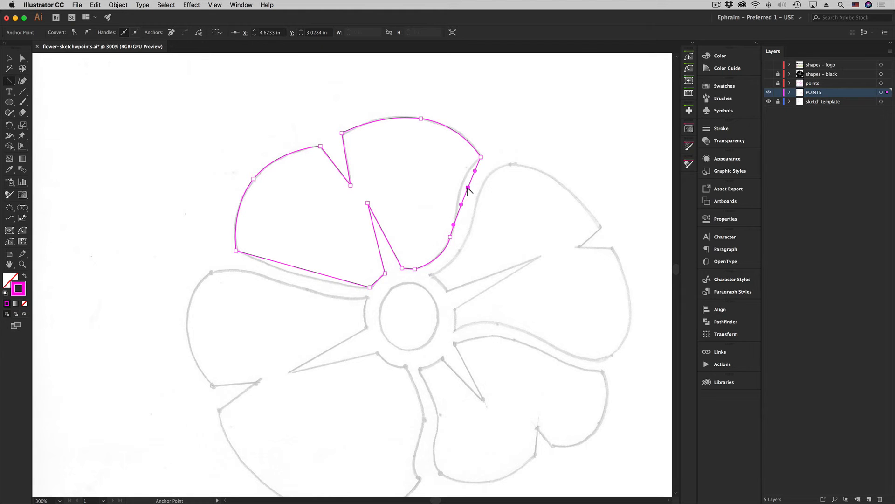
{"action": "left_click_drag", "start_coordinate": [468, 188], "coordinate": [462, 209]}
{"action": "left_click", "coordinate": [22, 58]}
{"action": "left_click_drag", "start_coordinate": [469, 188], "coordinate": [464, 185]}
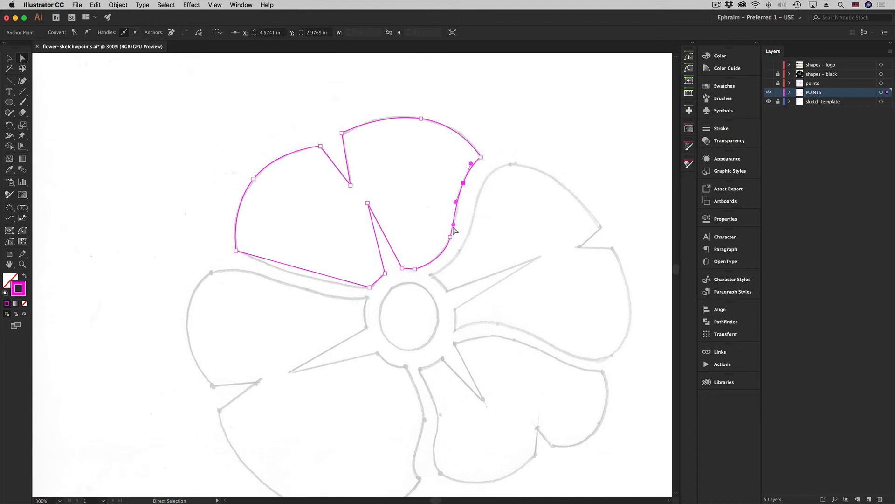
{"action": "left_click", "coordinate": [467, 232]}
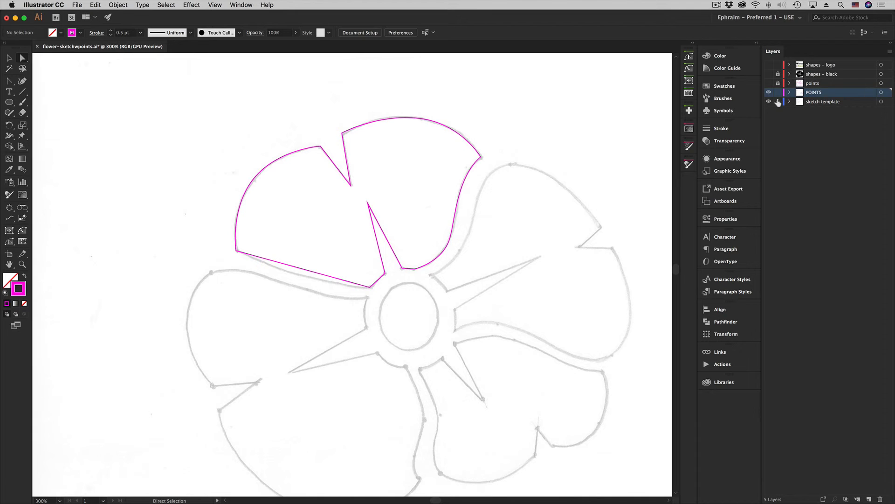
Hide and reshow the sketch template layer to inspect the traced petal on its own.
{"action": "left_click", "coordinate": [769, 102]}
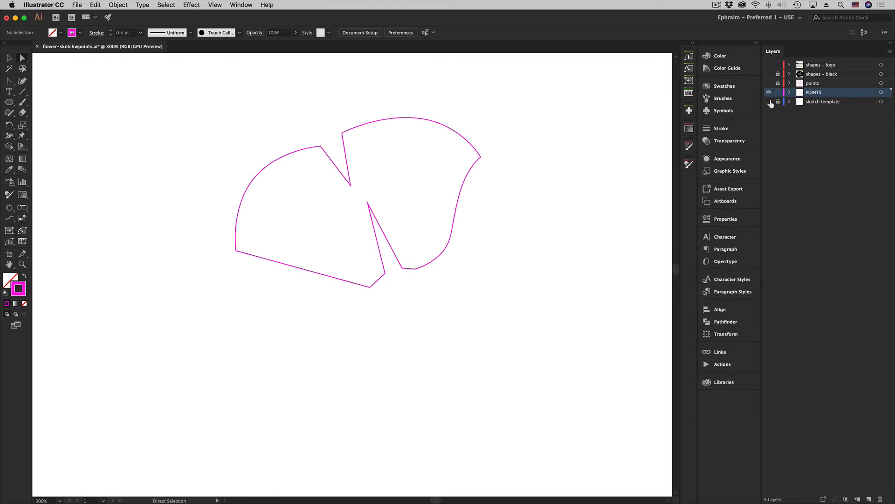
{"action": "left_click", "coordinate": [768, 102]}
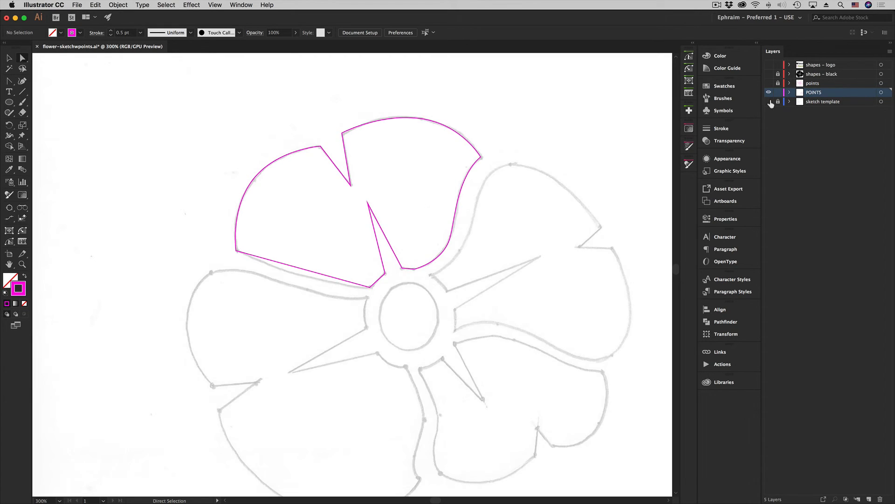
{"action": "left_click", "coordinate": [769, 102]}
{"action": "left_click", "coordinate": [769, 102]}
Add an anchor point midway along the left lobe's straight lower edge and move it down onto the sketch line.
{"action": "left_click", "coordinate": [296, 271]}
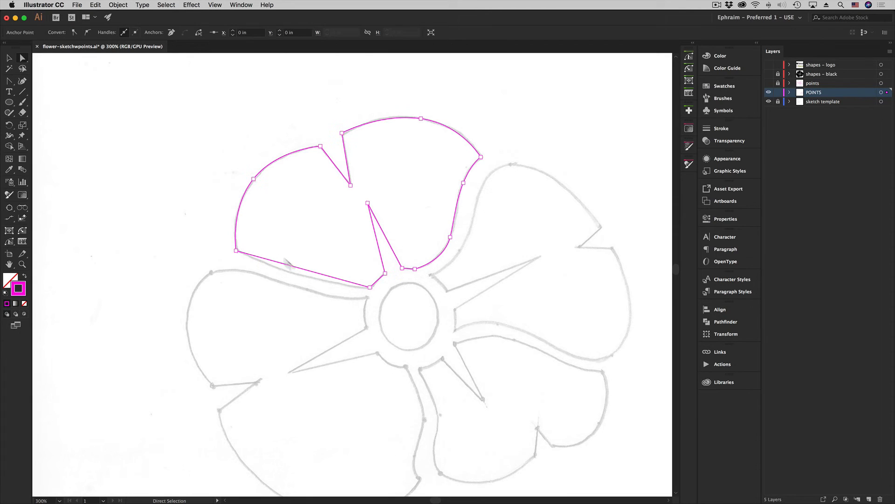
{"action": "left_click", "coordinate": [10, 82]}
{"action": "left_click_drag", "start_coordinate": [9, 81], "coordinate": [36, 80]}
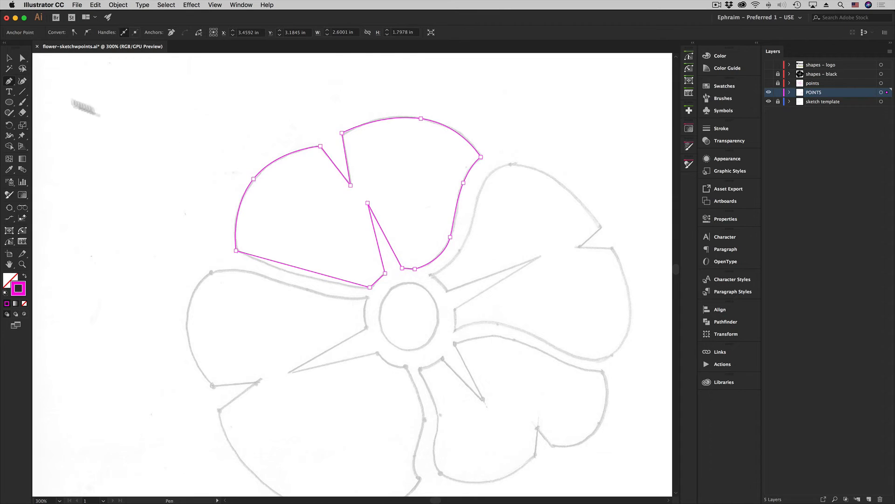
{"action": "left_click", "coordinate": [304, 270]}
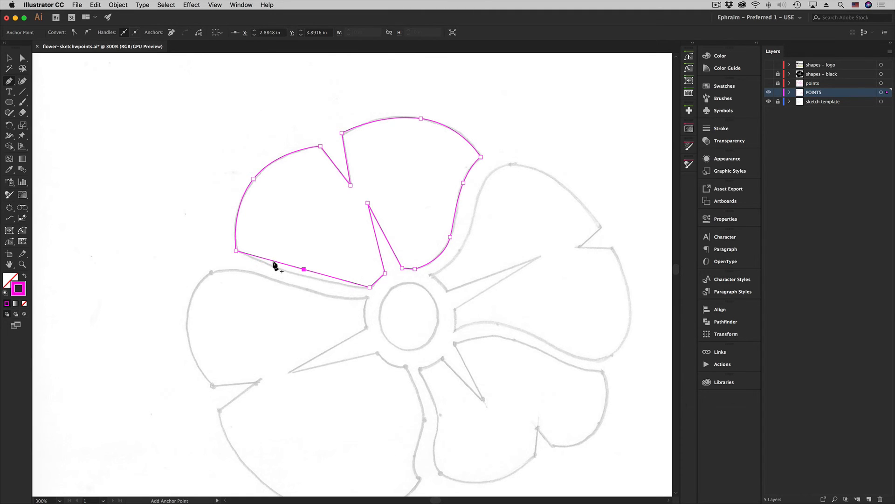
{"action": "left_click", "coordinate": [304, 270]}
{"action": "left_click", "coordinate": [304, 269]}
{"action": "left_click", "coordinate": [305, 270]}
{"action": "left_click", "coordinate": [304, 269]}
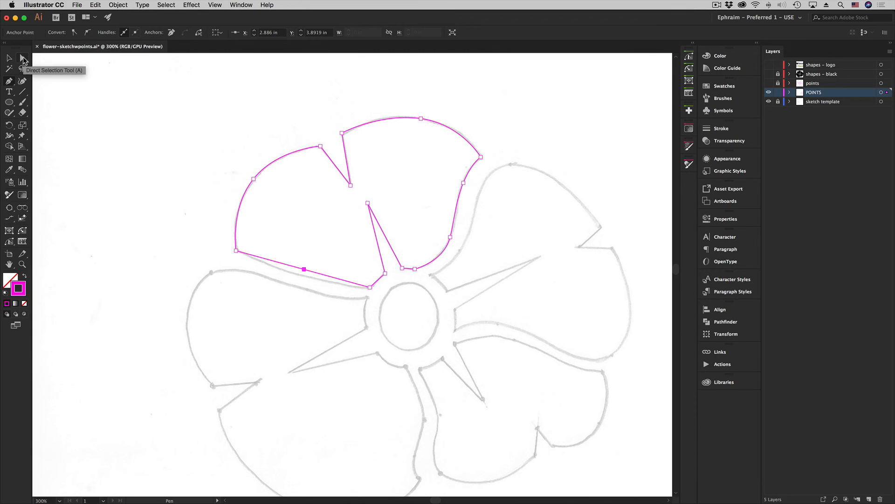
{"action": "left_click", "coordinate": [22, 59]}
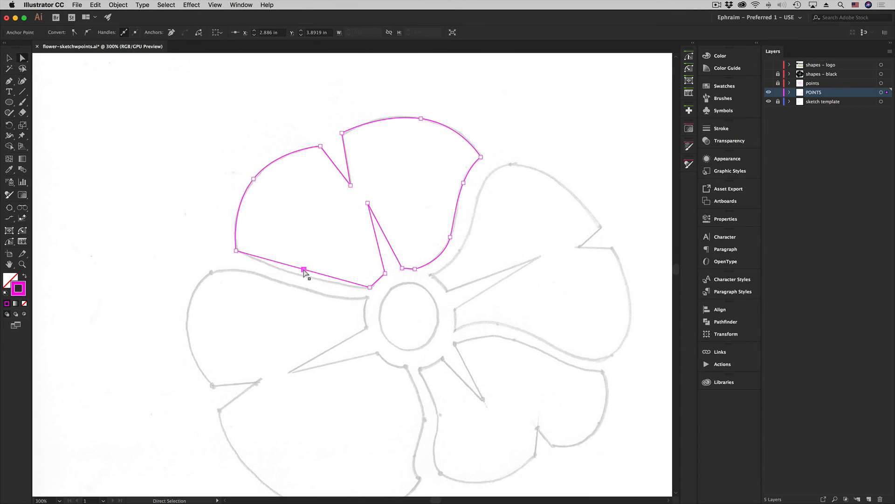
{"action": "mouse_move", "coordinate": [303, 270]}
{"action": "left_mouse_down"}
{"action": "mouse_move", "coordinate": [293, 283]}
{"action": "mouse_move", "coordinate": [298, 274]}
{"action": "left_mouse_up"}
{"action": "mouse_move", "coordinate": [297, 275]}
{"action": "left_mouse_down"}
{"action": "mouse_move", "coordinate": [291, 302]}
{"action": "mouse_move", "coordinate": [298, 275]}
{"action": "left_mouse_up"}
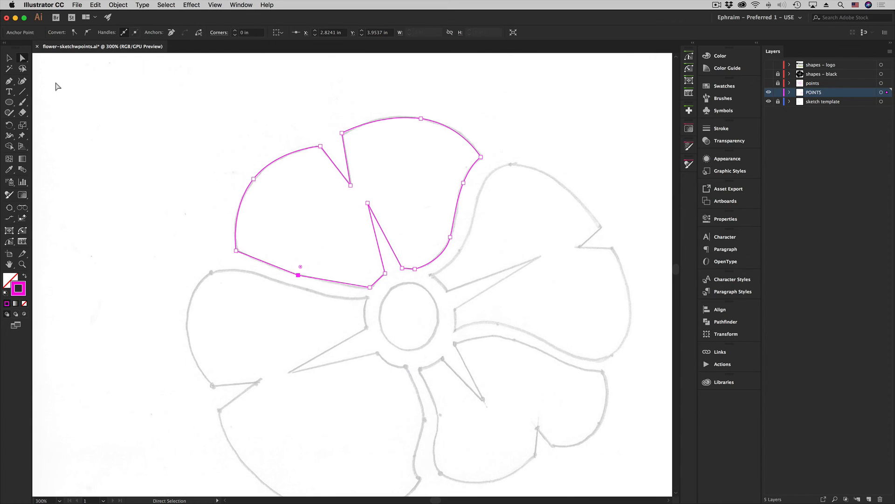
Convert the new lower-edge anchor to a smooth point with handles along the sketched curve, and deselect the path.
{"action": "left_click", "coordinate": [8, 82]}
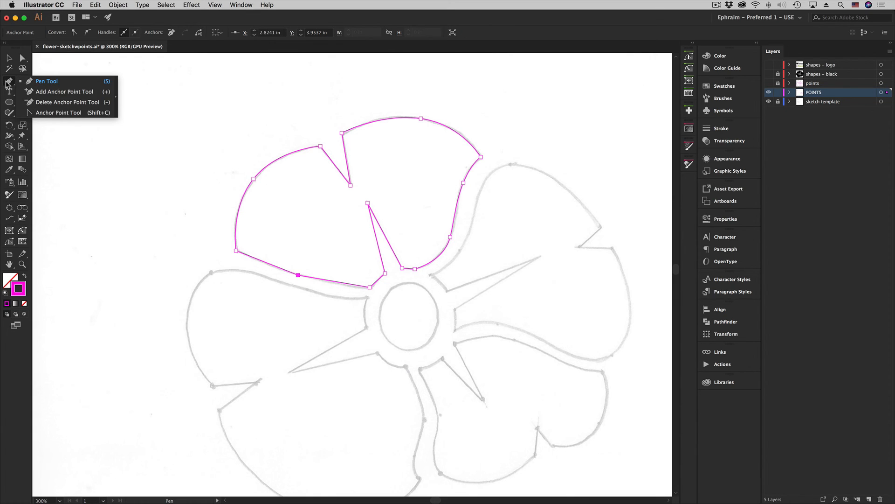
{"action": "left_click", "coordinate": [51, 113]}
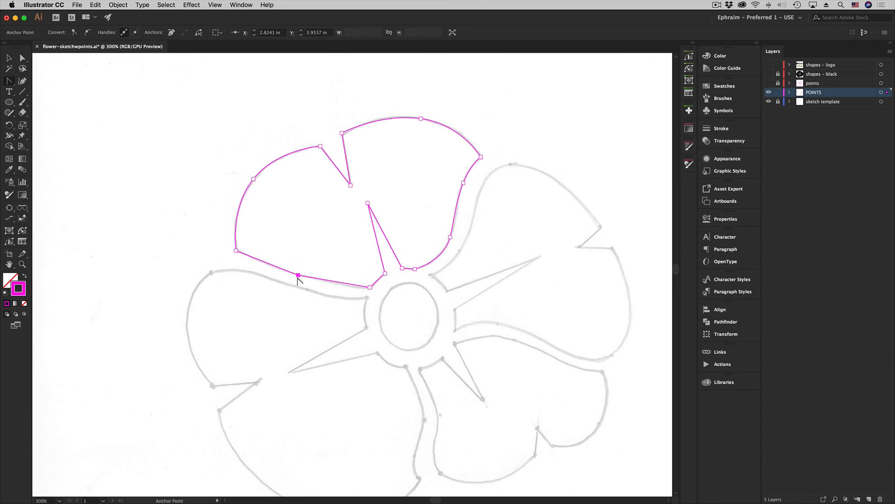
{"action": "left_click_drag", "start_coordinate": [297, 275], "coordinate": [266, 264]}
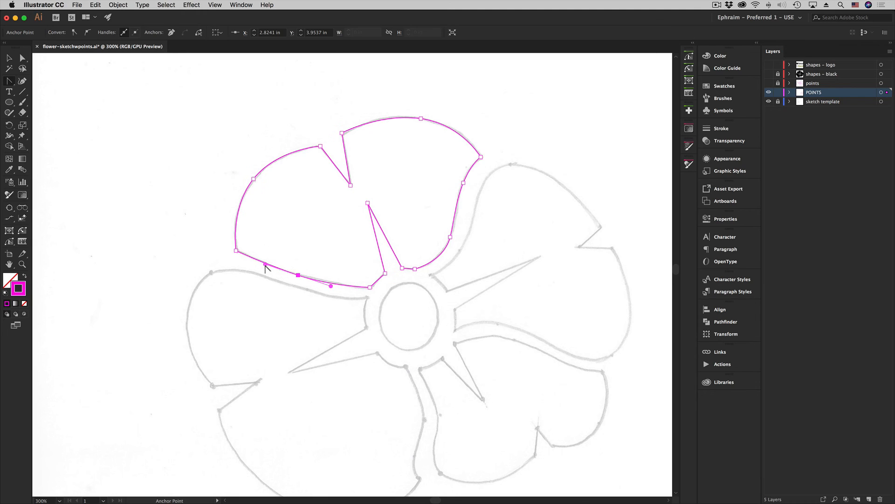
{"action": "left_click", "coordinate": [294, 98]}
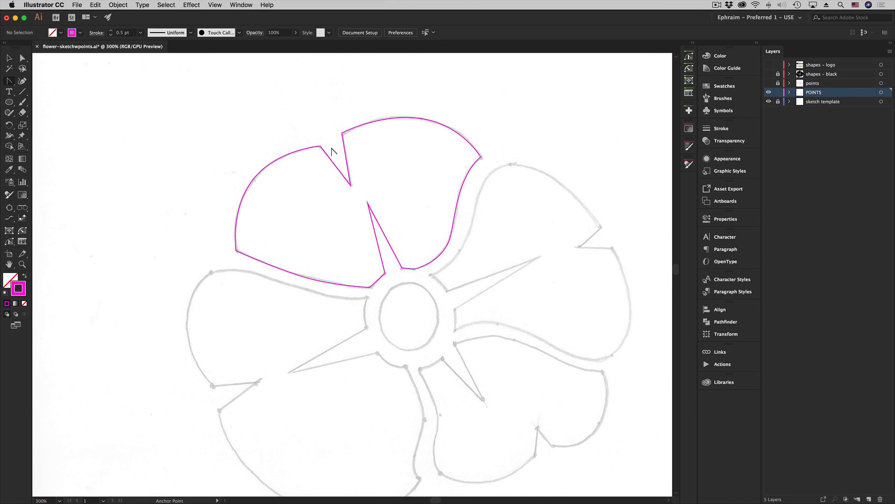